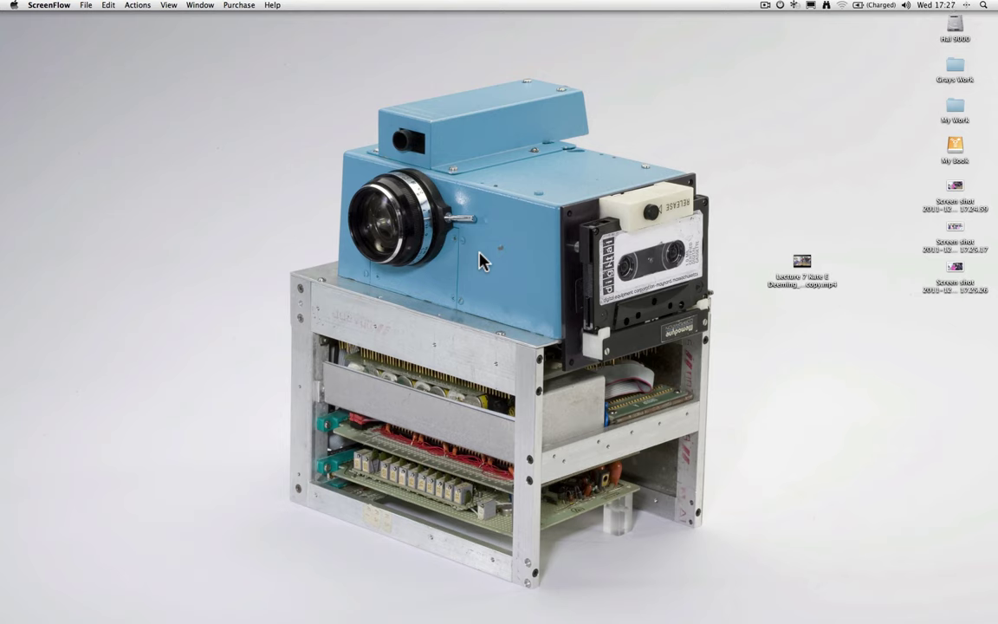
Reveal the Dock to locate the iDVD application
{"action": "mouse_move", "coordinate": [598, 623]}
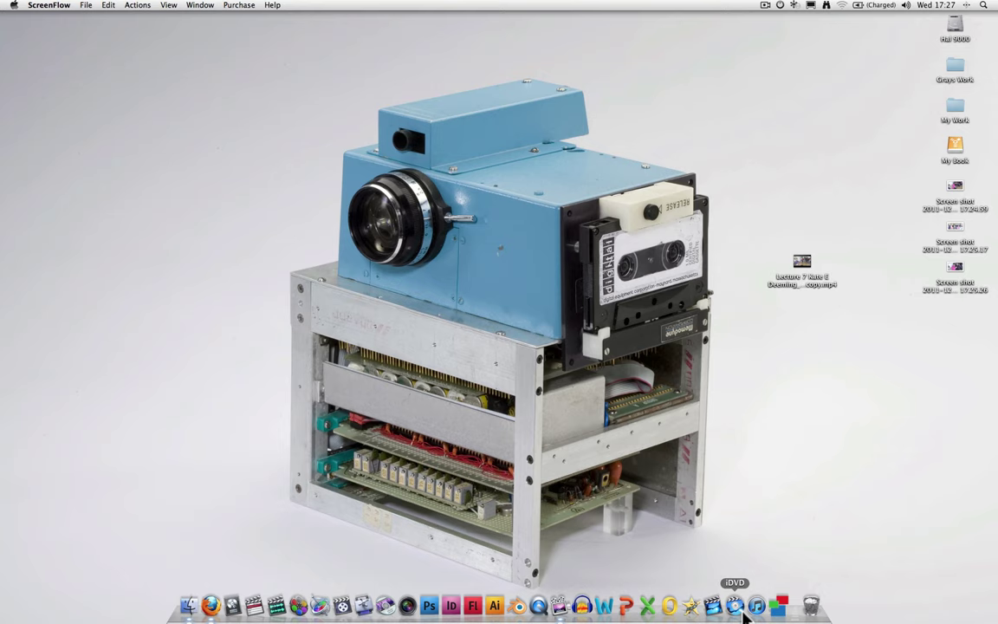
Launch iDVD, move the My Great DVD window up-left and mute the theme preview
{"action": "left_click", "coordinate": [735, 607]}
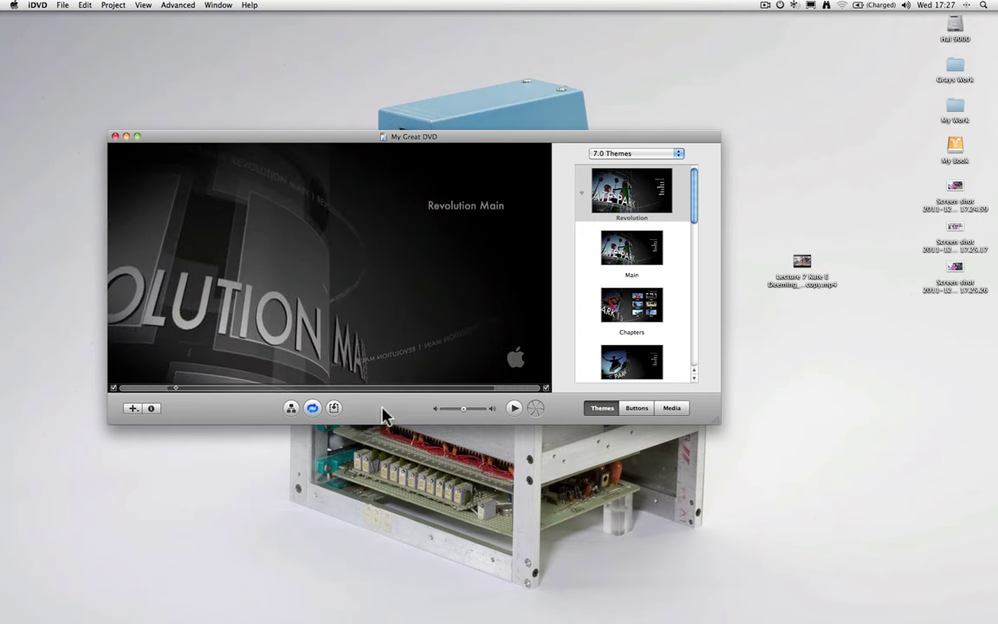
{"action": "left_click_drag", "start_coordinate": [285, 136], "coordinate": [243, 105]}
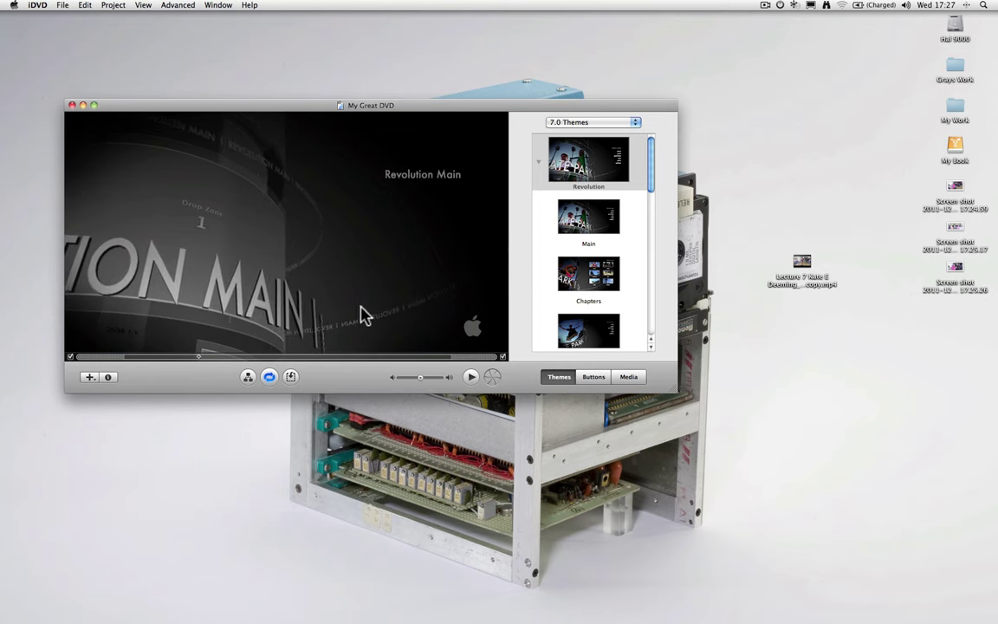
{"action": "left_click_drag", "start_coordinate": [419, 385], "coordinate": [364, 385]}
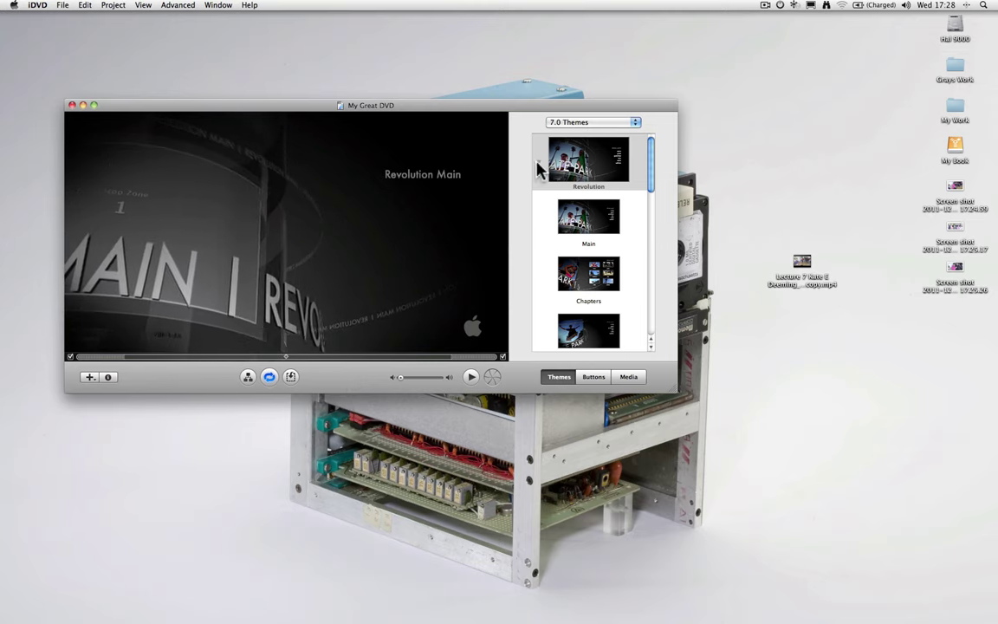
Collapse Revolution, try Modern and Vintage Vinyl, then apply the Center Stage theme
{"action": "left_click", "coordinate": [567, 164]}
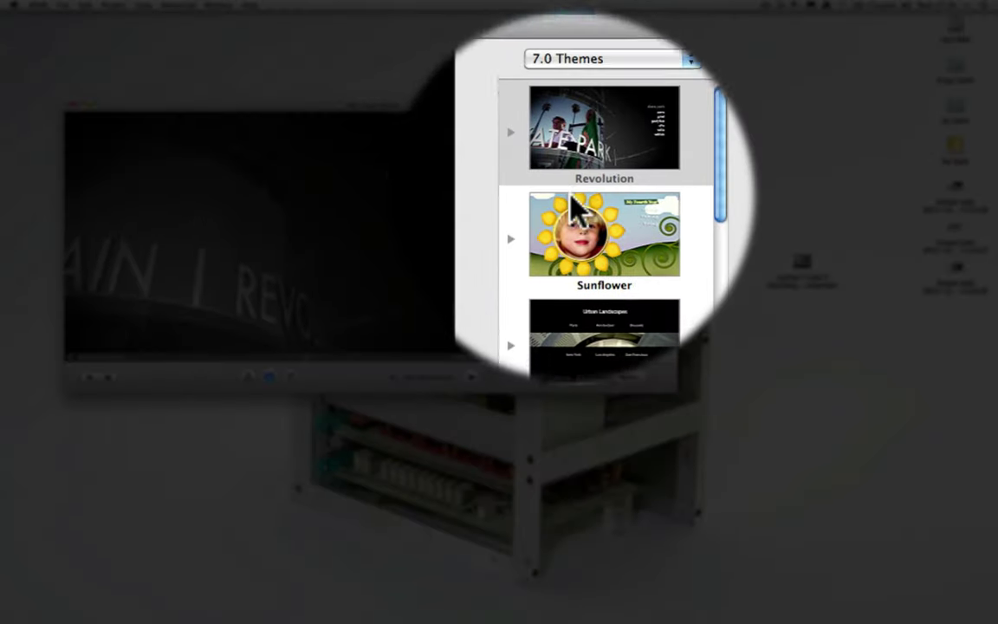
{"action": "left_click", "coordinate": [589, 264]}
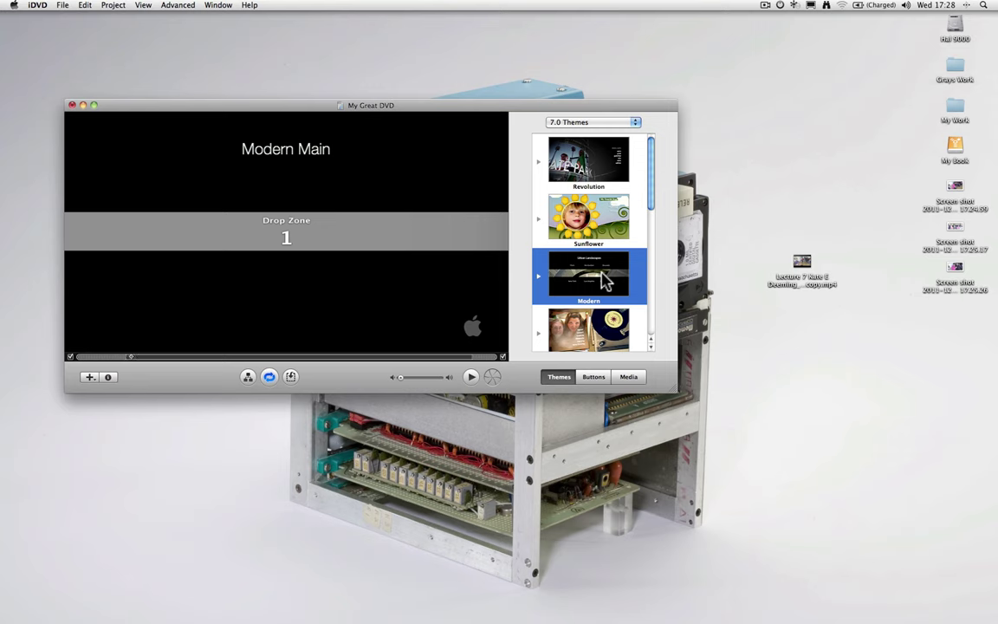
{"action": "left_click", "coordinate": [604, 334]}
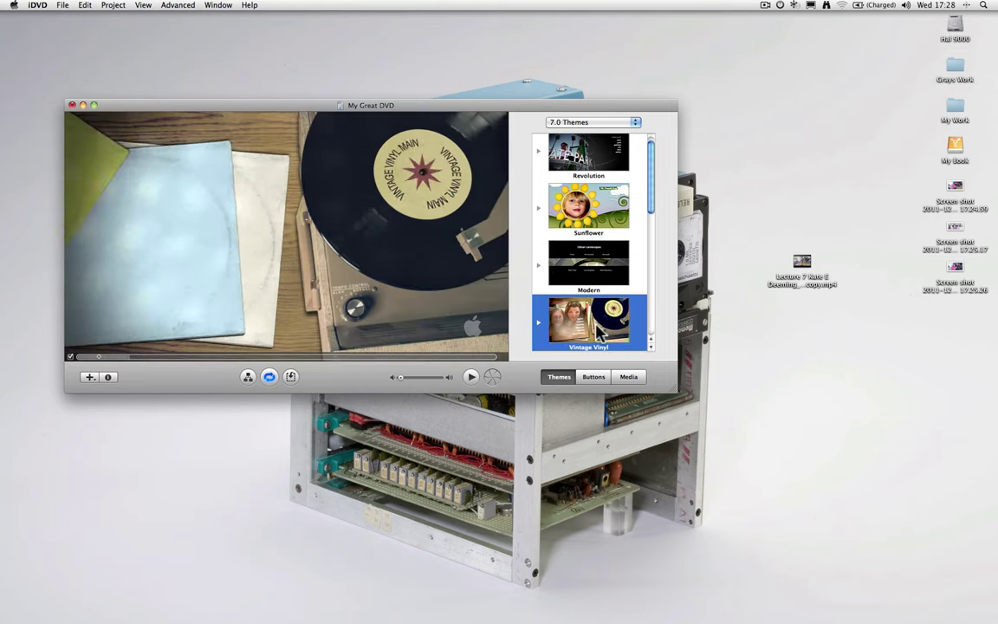
{"action": "left_click", "coordinate": [651, 218]}
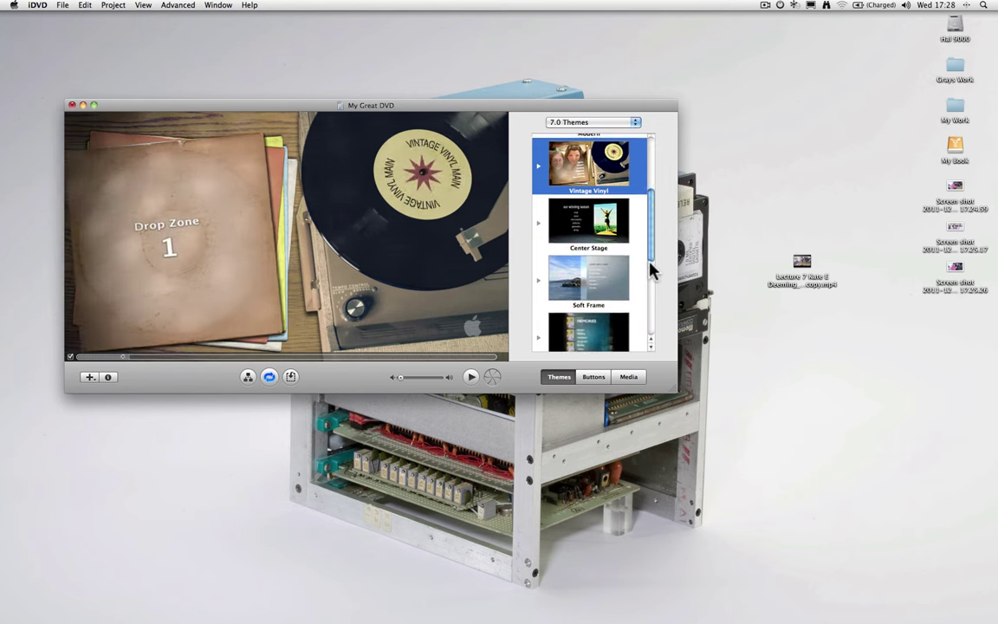
{"action": "left_click", "coordinate": [620, 242]}
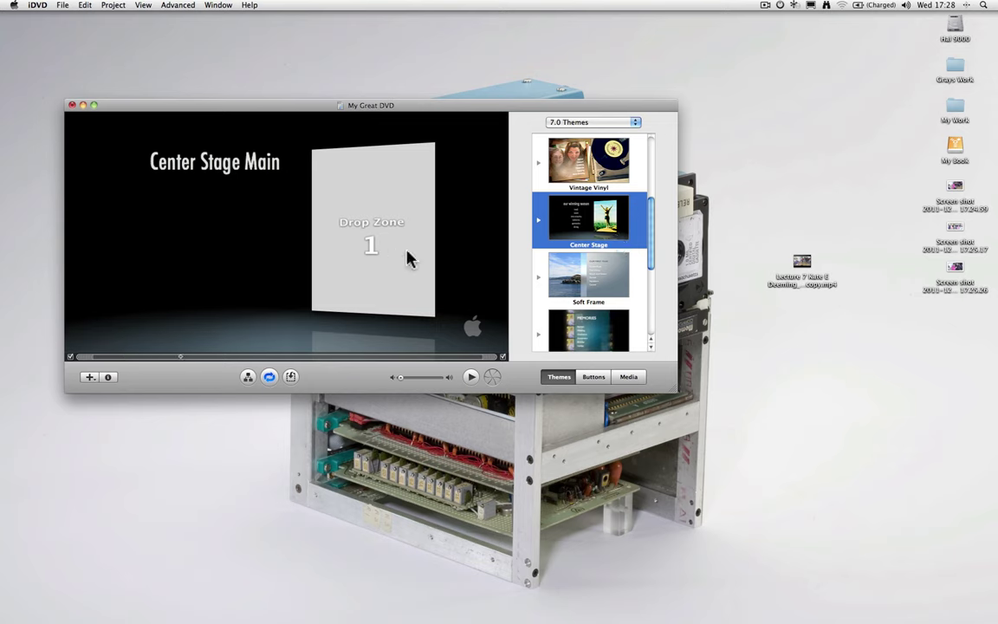
Preview the Lecture 7 mp4 in QuickTime, then drop it onto the Center Stage menu
{"action": "left_click_drag", "start_coordinate": [799, 263], "coordinate": [783, 269]}
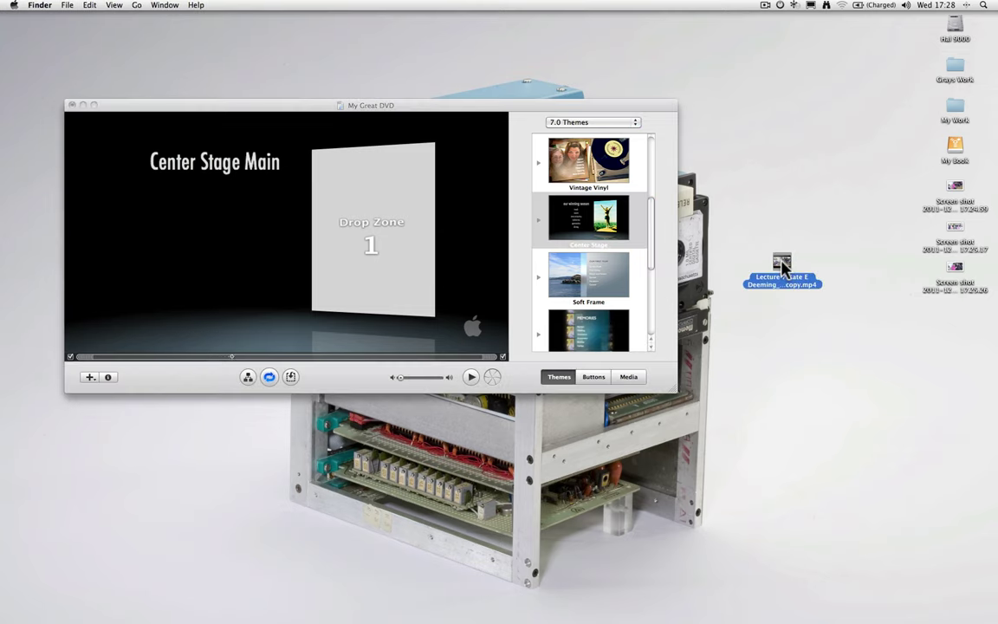
{"action": "double_click", "coordinate": [783, 268]}
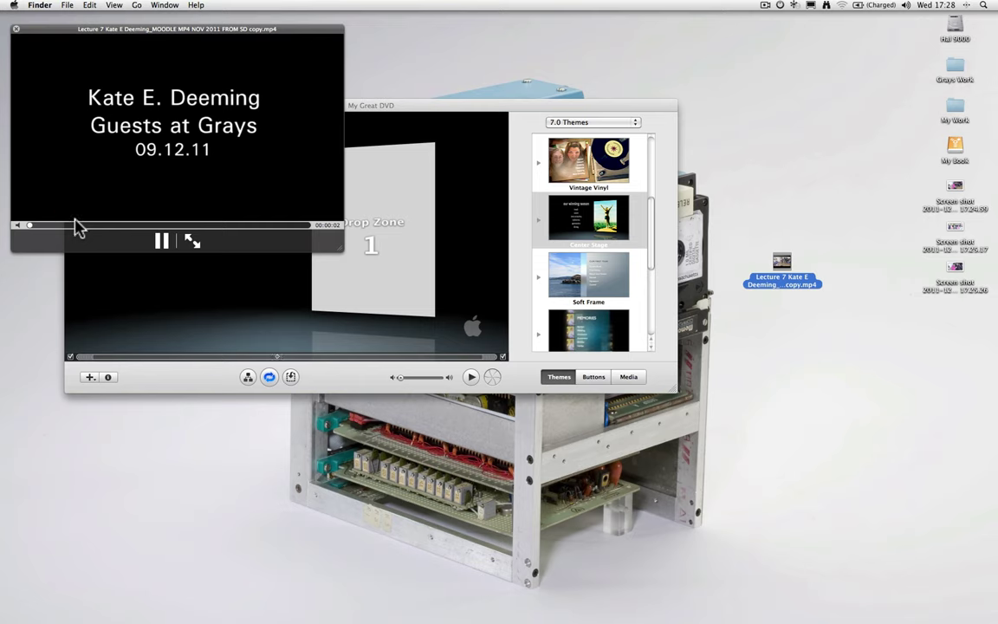
{"action": "left_click", "coordinate": [76, 225]}
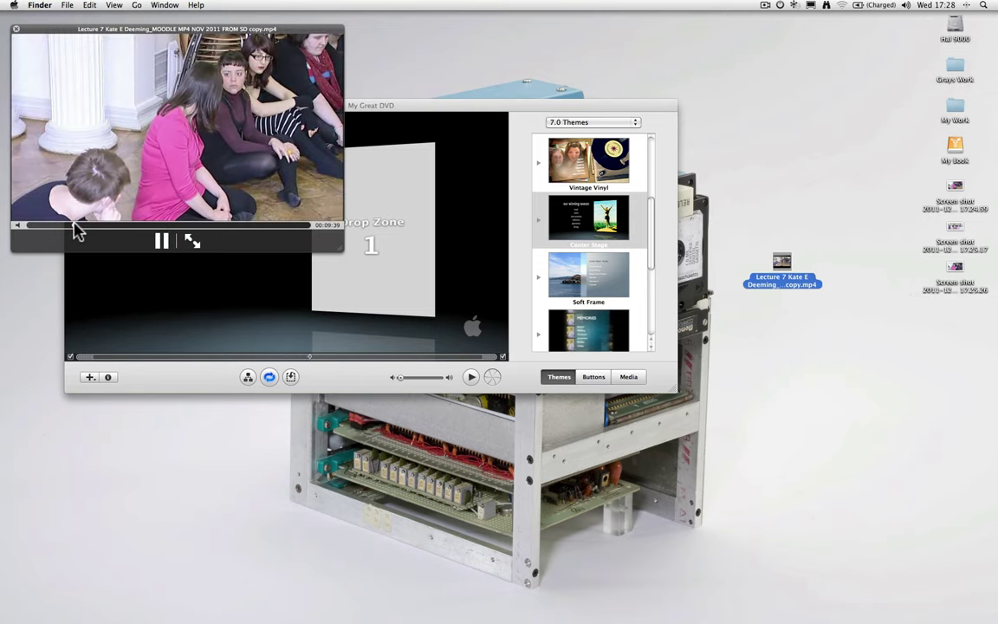
{"action": "key", "text": "super+w"}
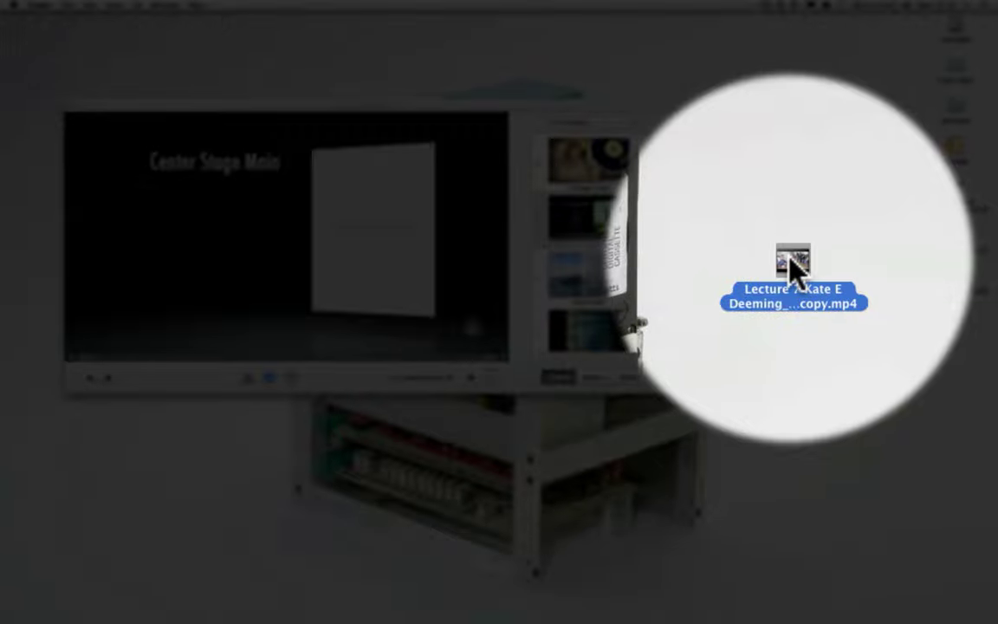
{"action": "left_click", "coordinate": [815, 260]}
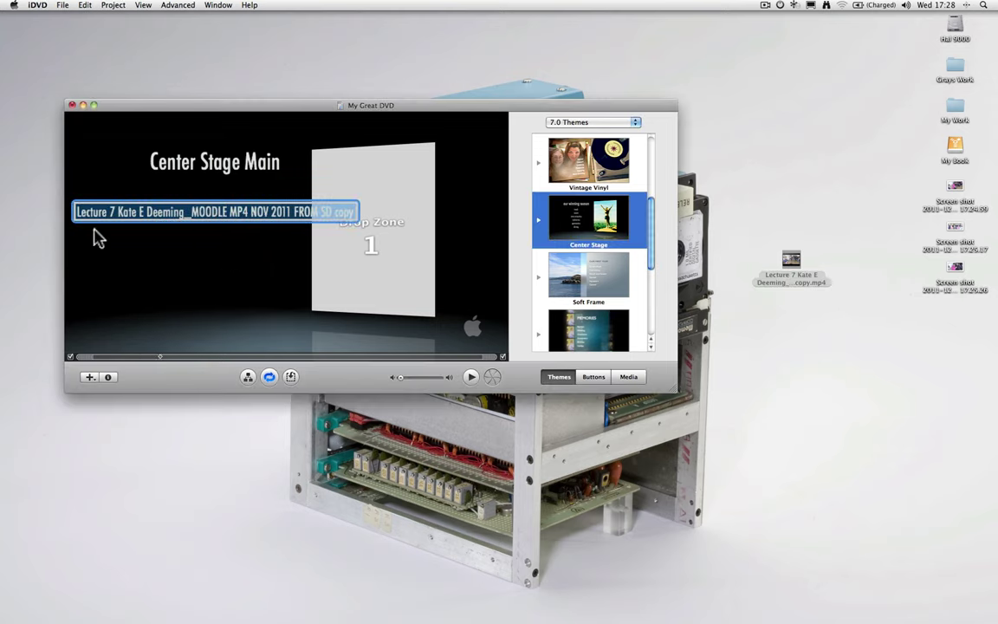
{"action": "left_click", "coordinate": [122, 245]}
{"action": "left_click", "coordinate": [132, 216]}
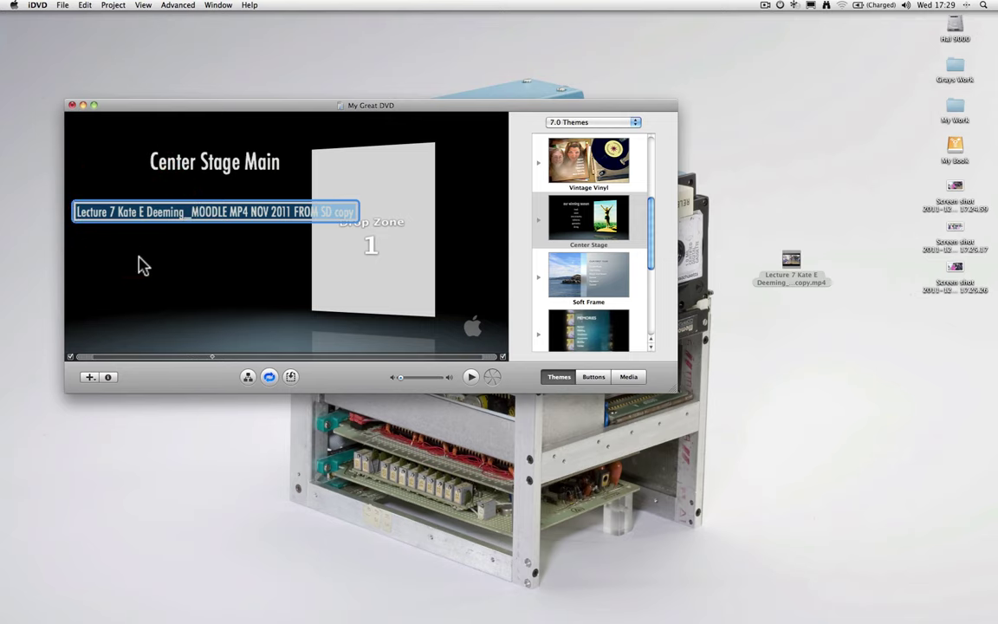
{"action": "left_click", "coordinate": [192, 225]}
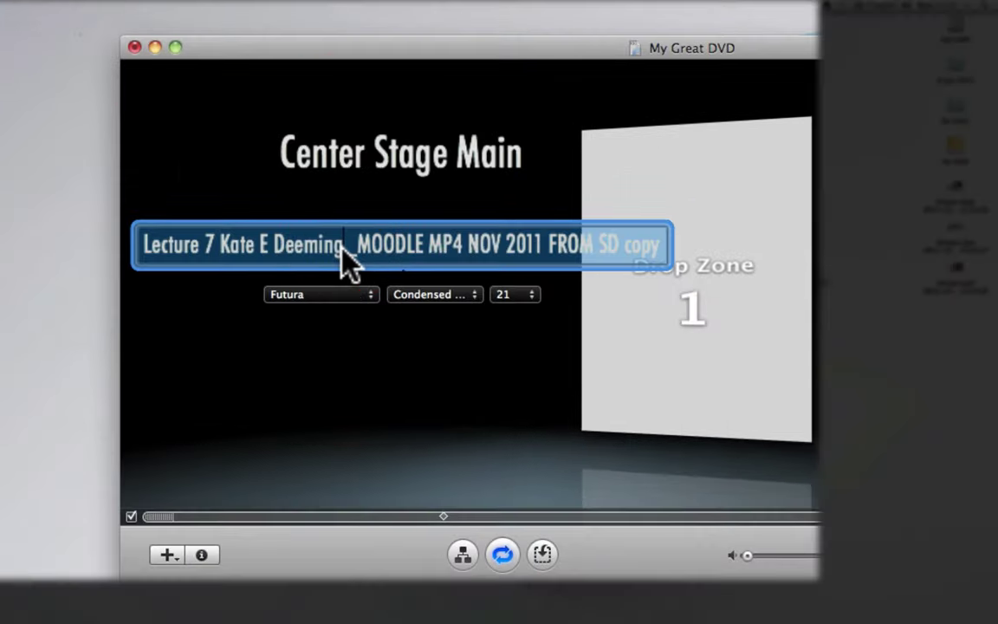
{"action": "left_click_drag", "start_coordinate": [363, 247], "coordinate": [598, 251]}
{"action": "key", "text": "shift+Home"}
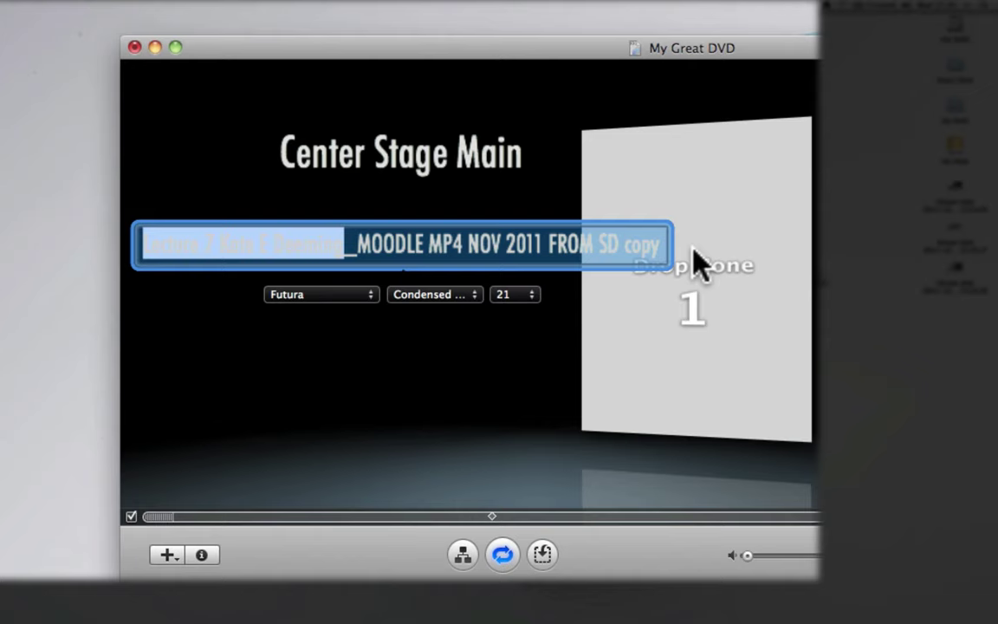
{"action": "left_click", "coordinate": [390, 257]}
{"action": "left_click_drag", "start_coordinate": [347, 260], "coordinate": [479, 256]}
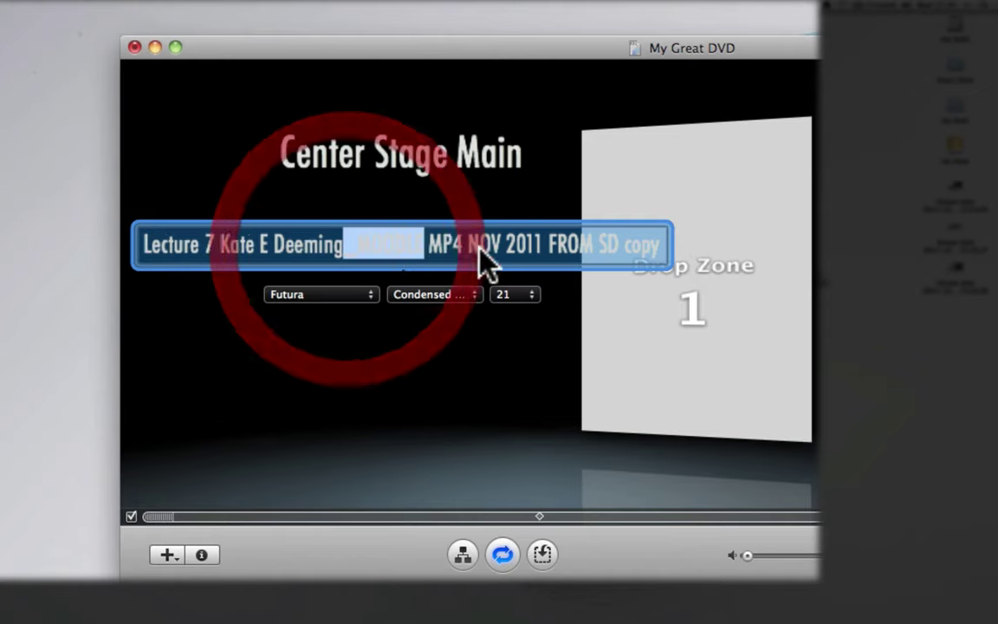
{"action": "key", "text": "shift+Home"}
{"action": "key", "text": "shift+End"}
{"action": "key", "text": "BackSpace"}
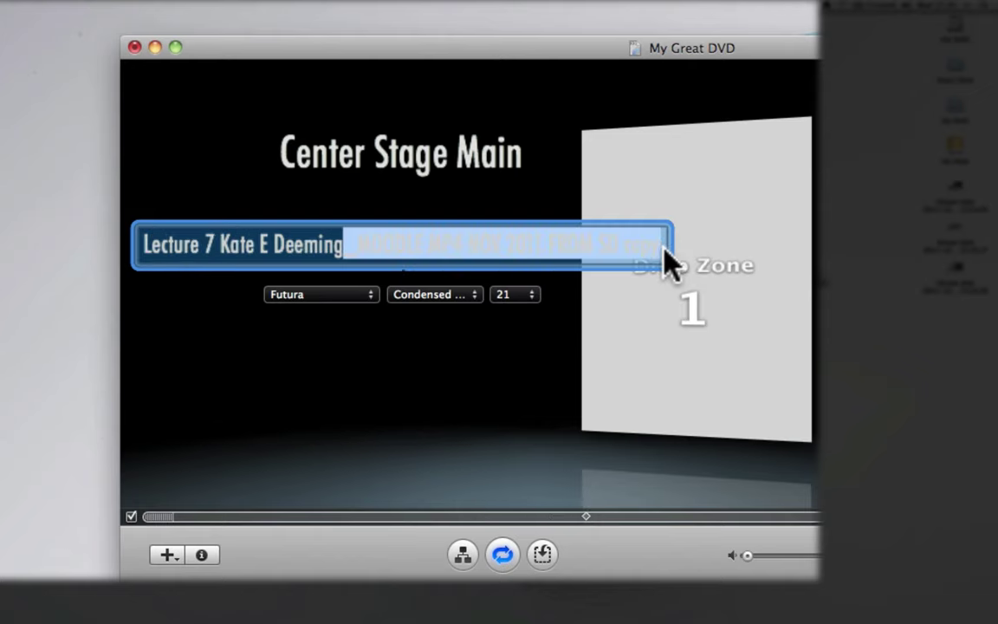
{"action": "key", "text": "Return"}
{"action": "left_click_drag", "start_coordinate": [377, 245], "coordinate": [301, 245]}
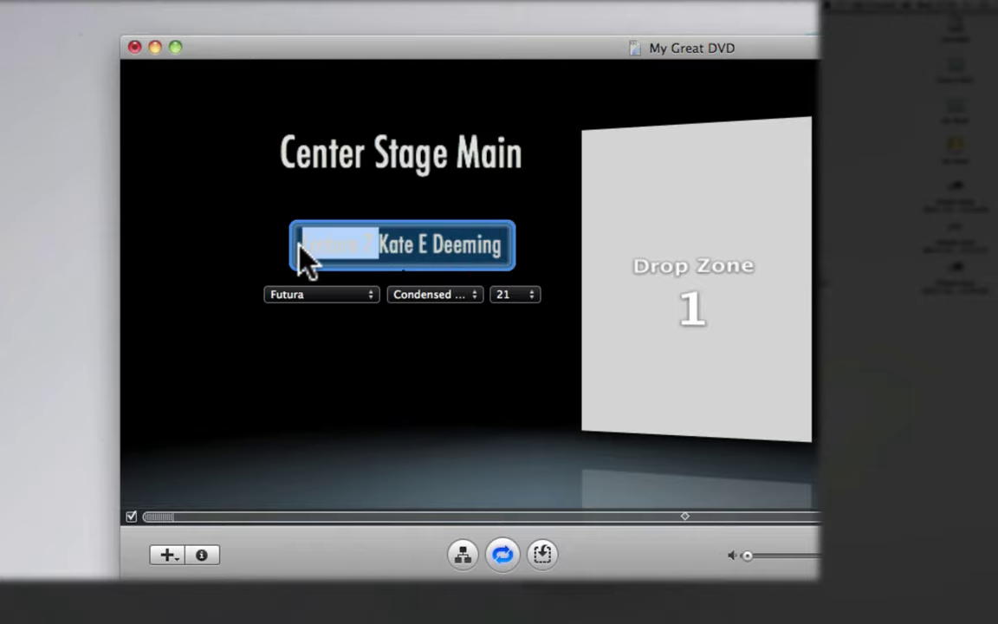
{"action": "key", "text": "BackSpace"}
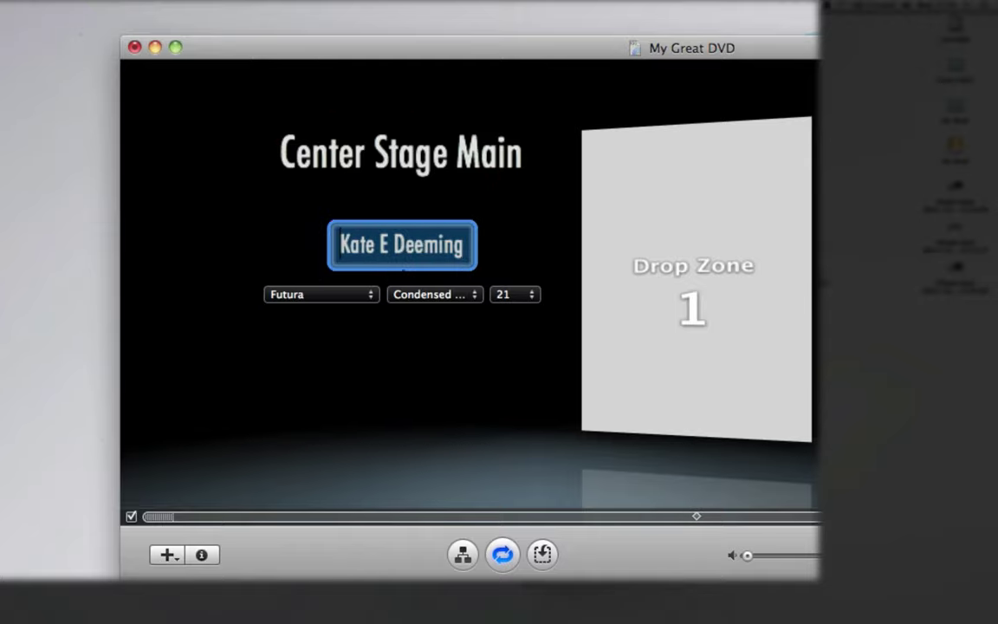
Set the name text to Courier New, trying 64 point before settling on 24 point
{"action": "left_click", "coordinate": [336, 295]}
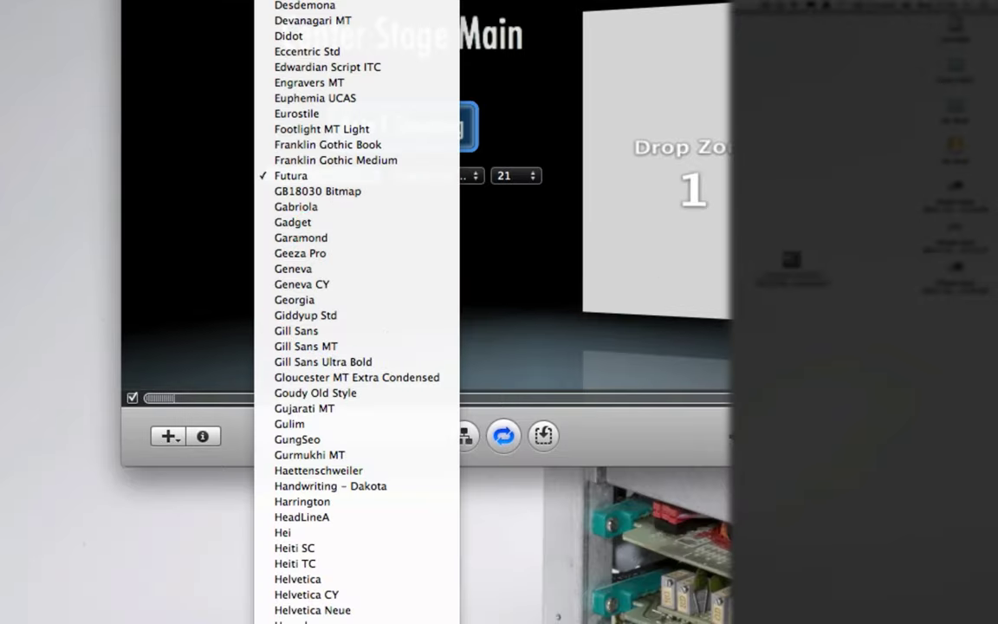
{"action": "key", "text": "c"}
{"action": "key", "text": "o"}
{"action": "key", "text": "u"}
{"action": "key", "text": "Return"}
{"action": "left_click", "coordinate": [529, 295]}
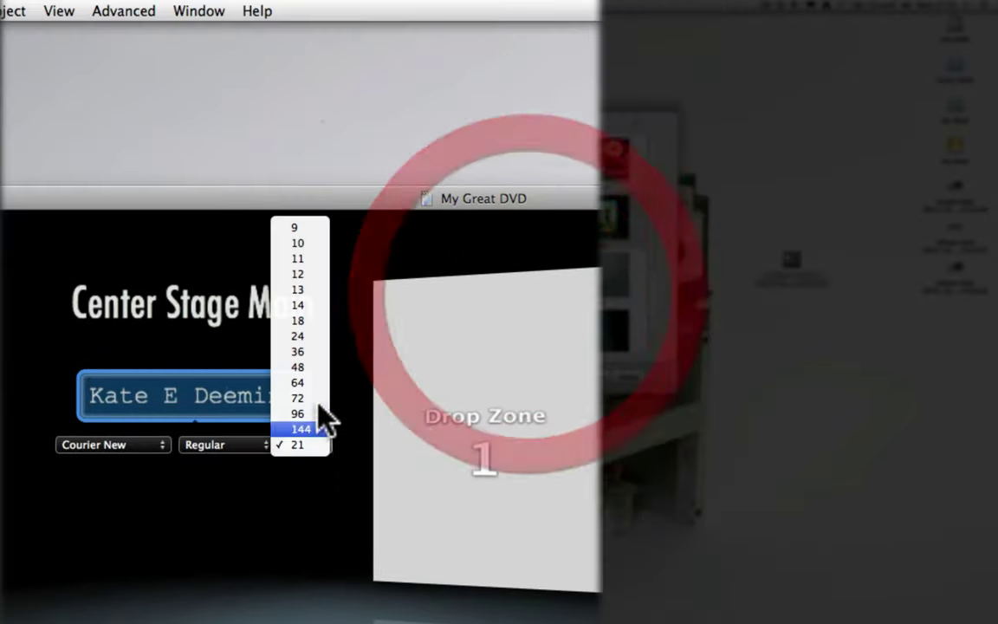
{"action": "left_click", "coordinate": [525, 234]}
{"action": "left_click", "coordinate": [525, 295]}
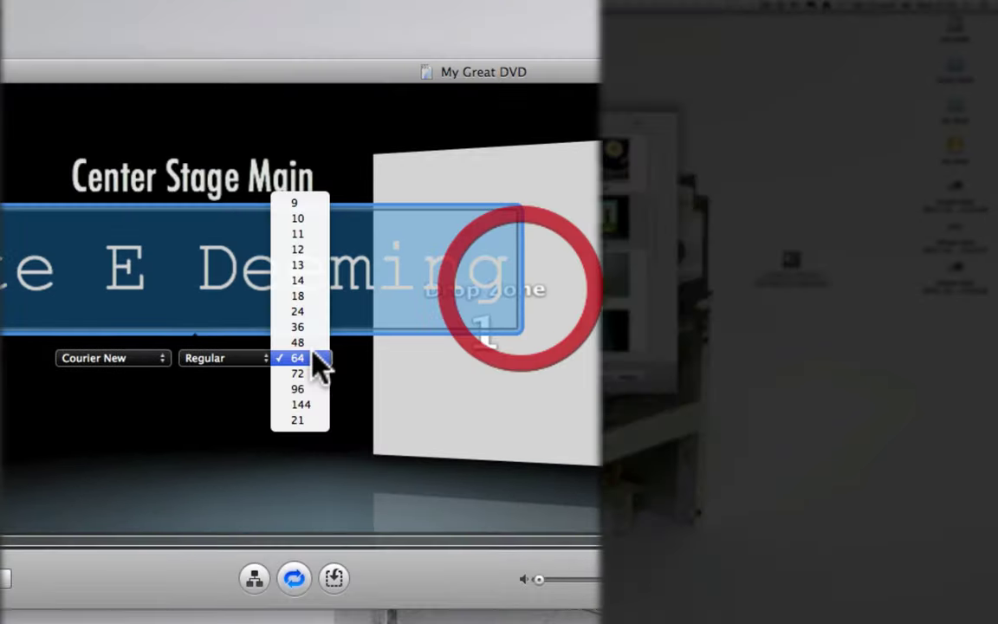
{"action": "left_click", "coordinate": [521, 250]}
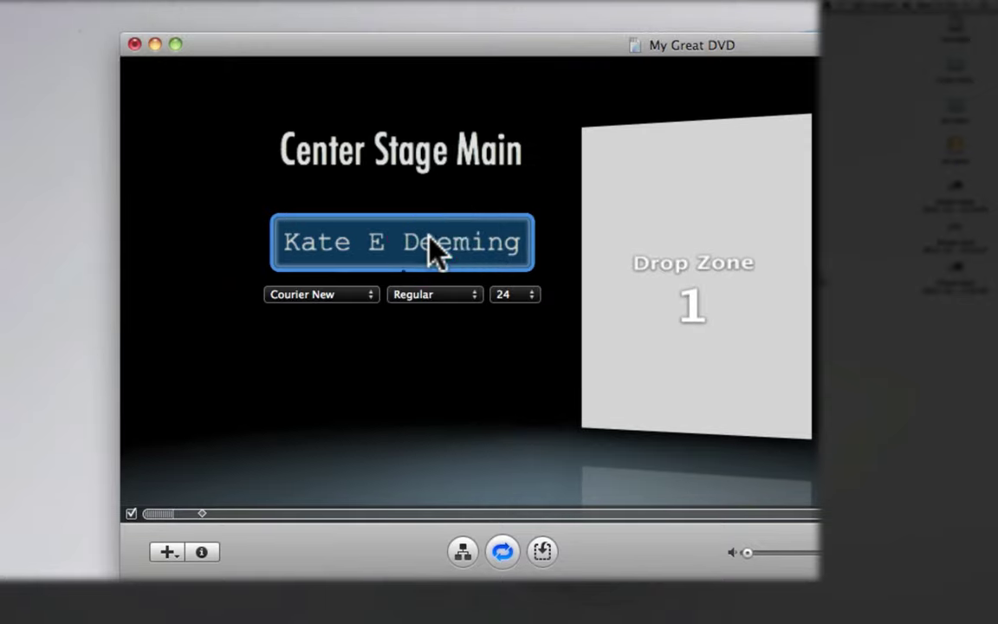
{"action": "left_click", "coordinate": [442, 275]}
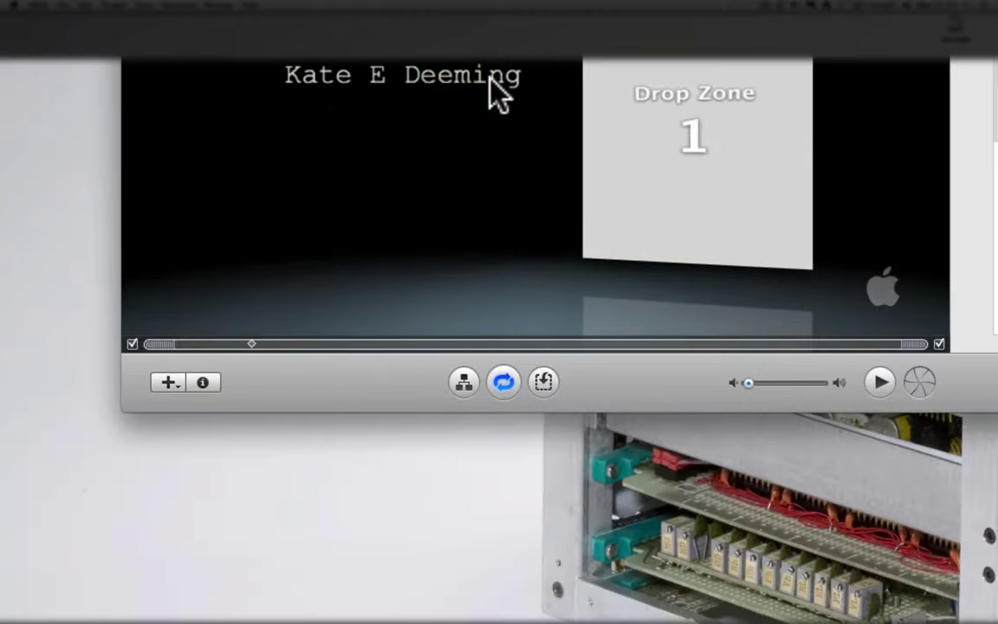
{"action": "left_click", "coordinate": [489, 78]}
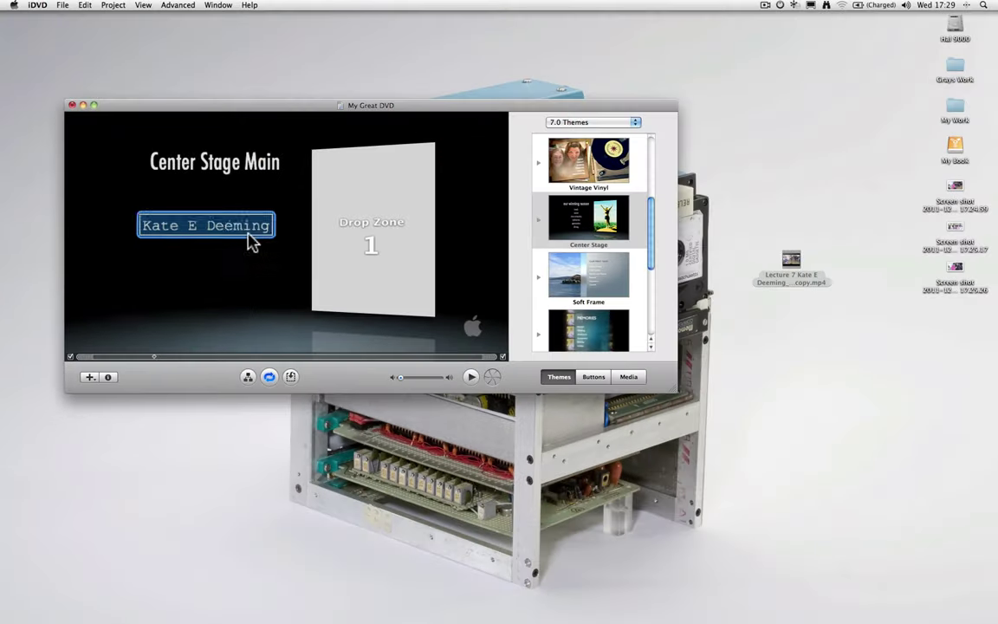
{"action": "left_click_drag", "start_coordinate": [479, 84], "coordinate": [505, 247]}
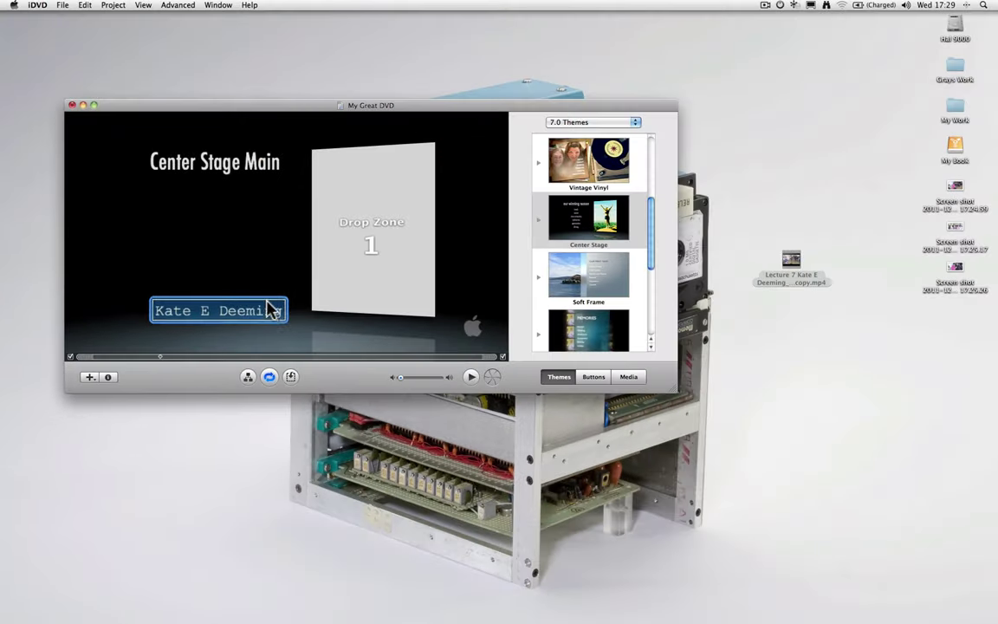
{"action": "left_click_drag", "start_coordinate": [268, 302], "coordinate": [362, 274]}
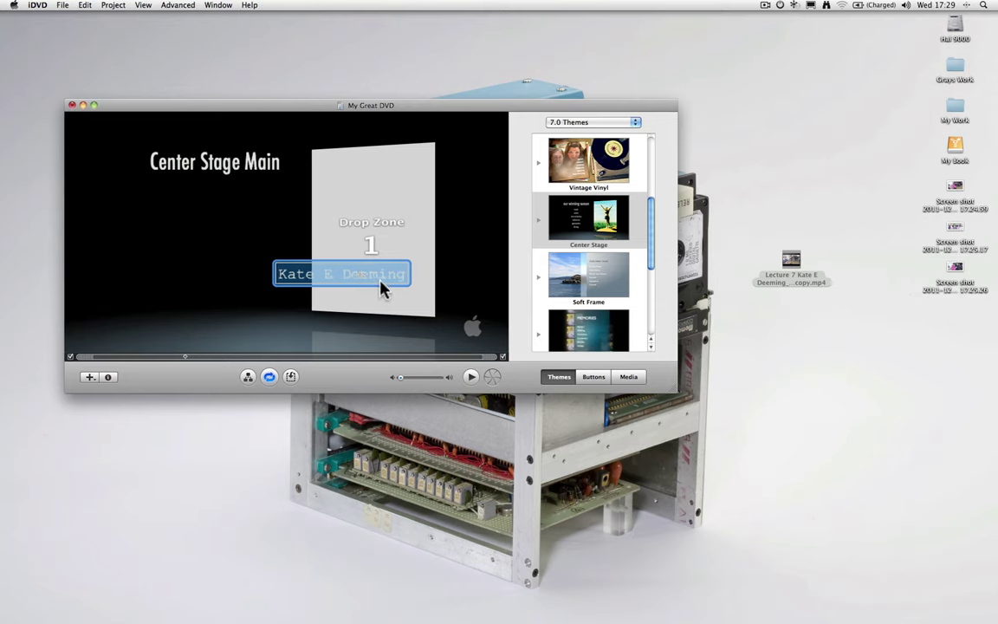
{"action": "left_click", "coordinate": [349, 292]}
{"action": "left_click_drag", "start_coordinate": [308, 269], "coordinate": [189, 231]}
Change the menu title text from Center Stage Main to 'Guest Lectures'
{"action": "left_click", "coordinate": [181, 165]}
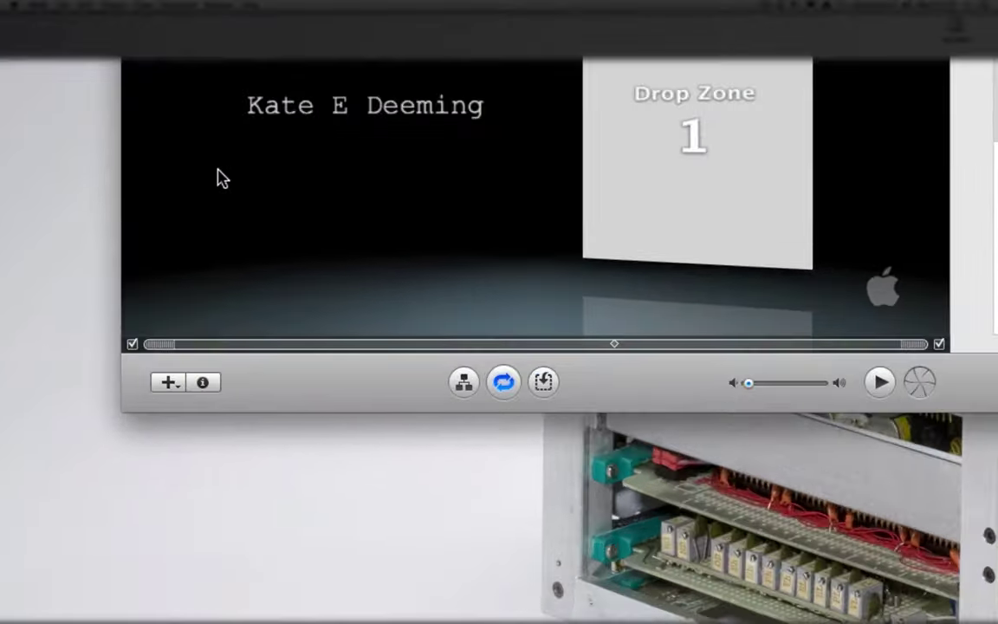
{"action": "left_click", "coordinate": [215, 167]}
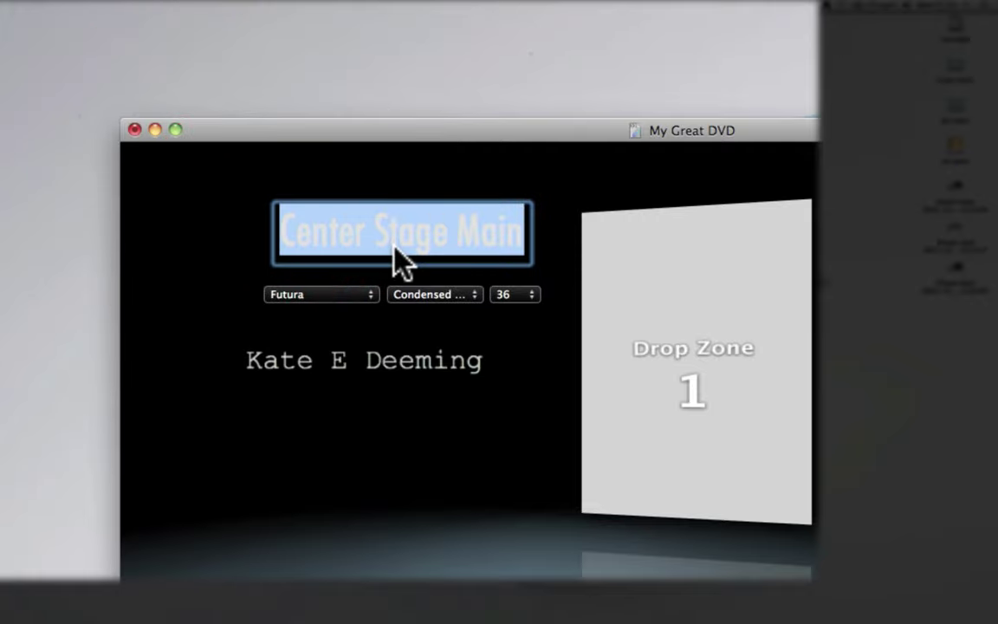
{"action": "key", "text": "BackSpace"}
{"action": "type", "text": "Guest Le"}
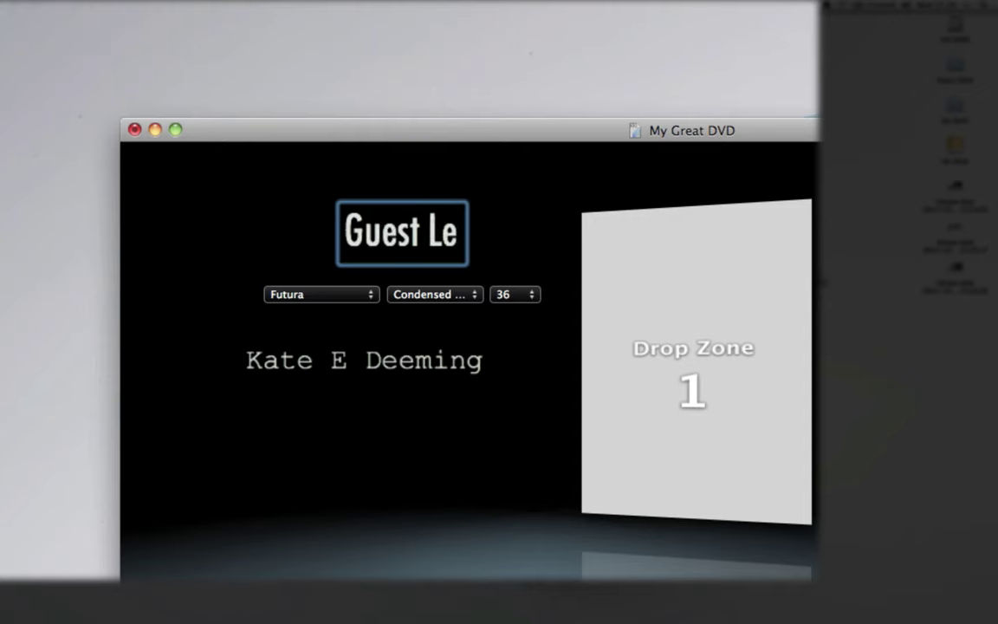
{"action": "type", "text": "ctures"}
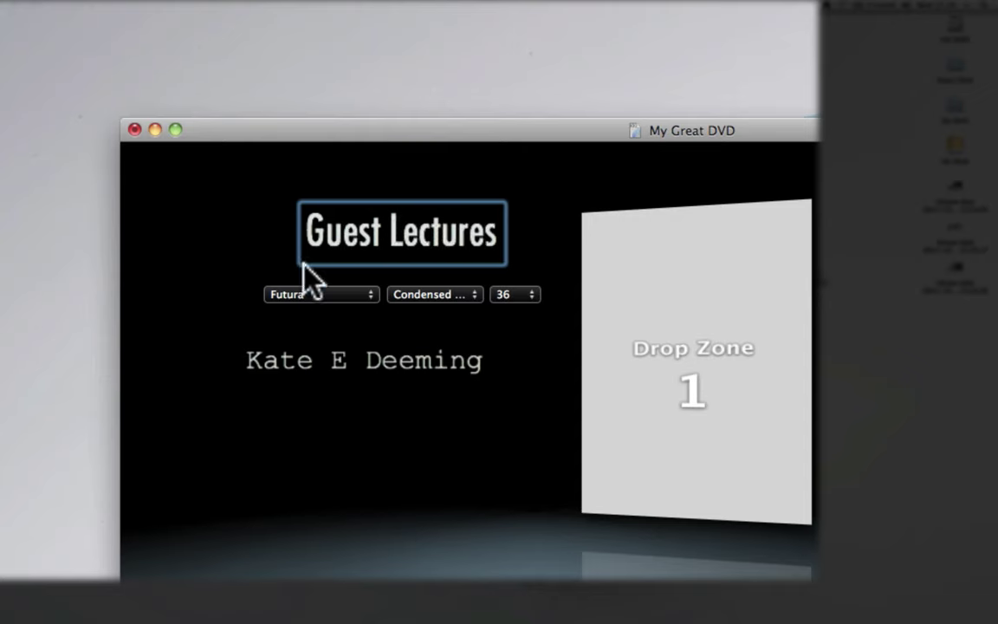
{"action": "left_click", "coordinate": [364, 406]}
{"action": "left_click", "coordinate": [232, 431]}
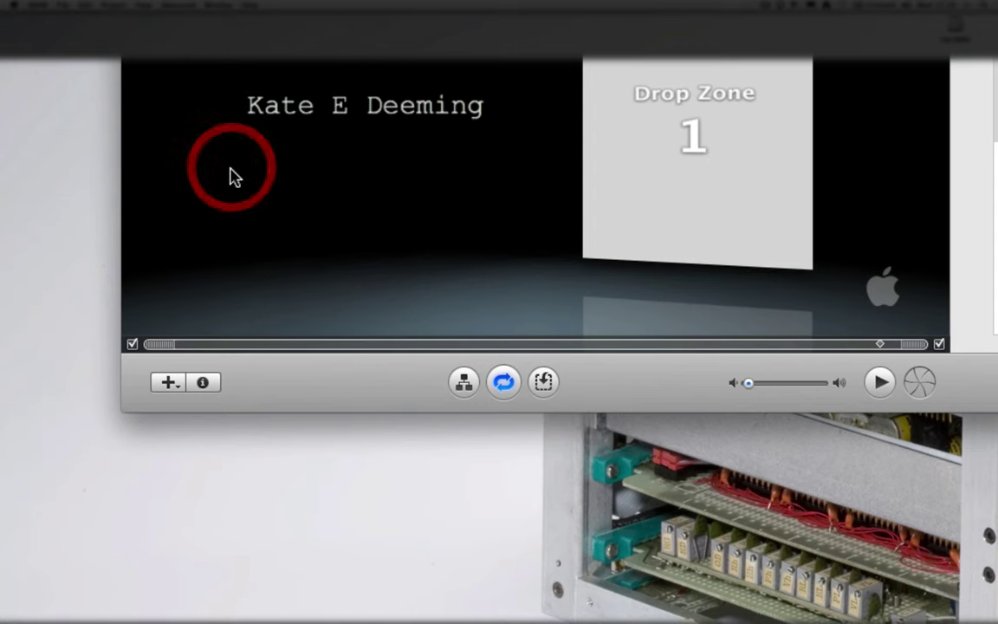
Set the Guest Lectures title to 64 point and nudge it into place
{"action": "left_click", "coordinate": [221, 171]}
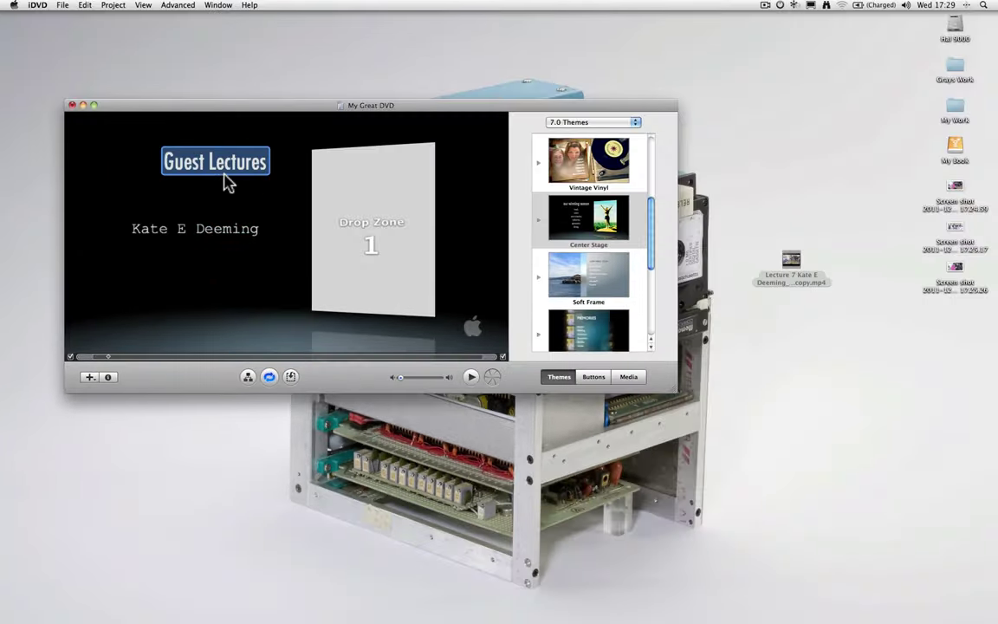
{"action": "left_click_drag", "start_coordinate": [223, 182], "coordinate": [196, 185]}
{"action": "left_click", "coordinate": [192, 158]}
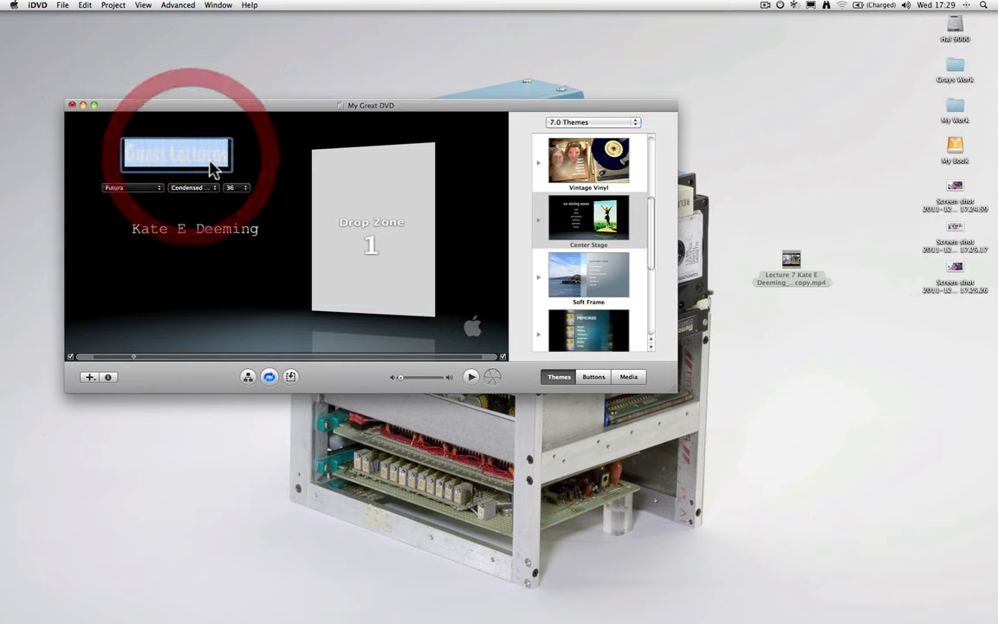
{"action": "left_click", "coordinate": [243, 187]}
{"action": "left_click", "coordinate": [232, 199]}
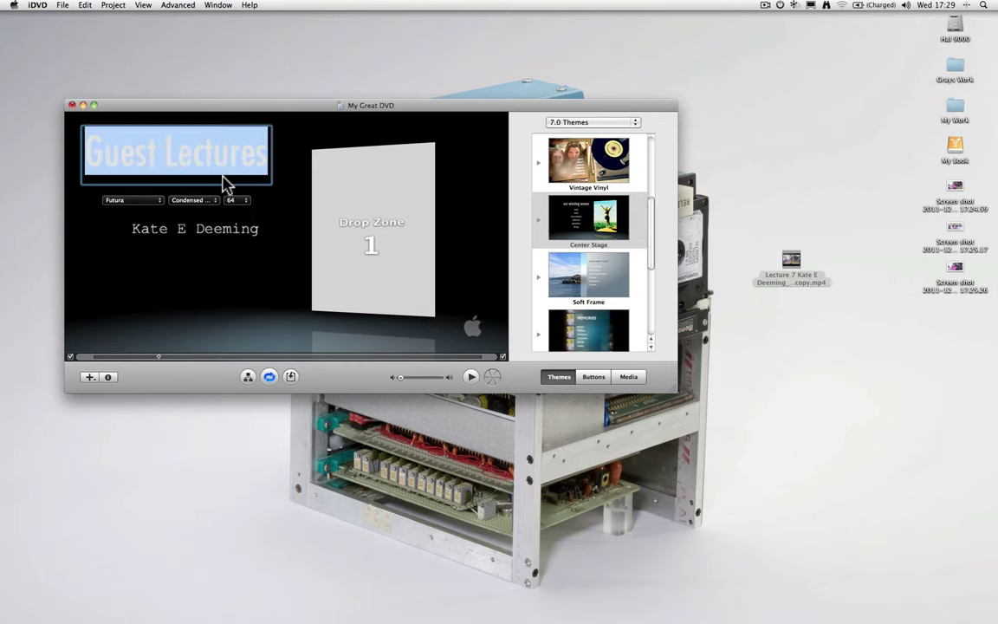
{"action": "left_click", "coordinate": [222, 190]}
{"action": "left_click", "coordinate": [266, 206]}
{"action": "left_click", "coordinate": [229, 184]}
{"action": "left_click_drag", "start_coordinate": [232, 185], "coordinate": [257, 197]}
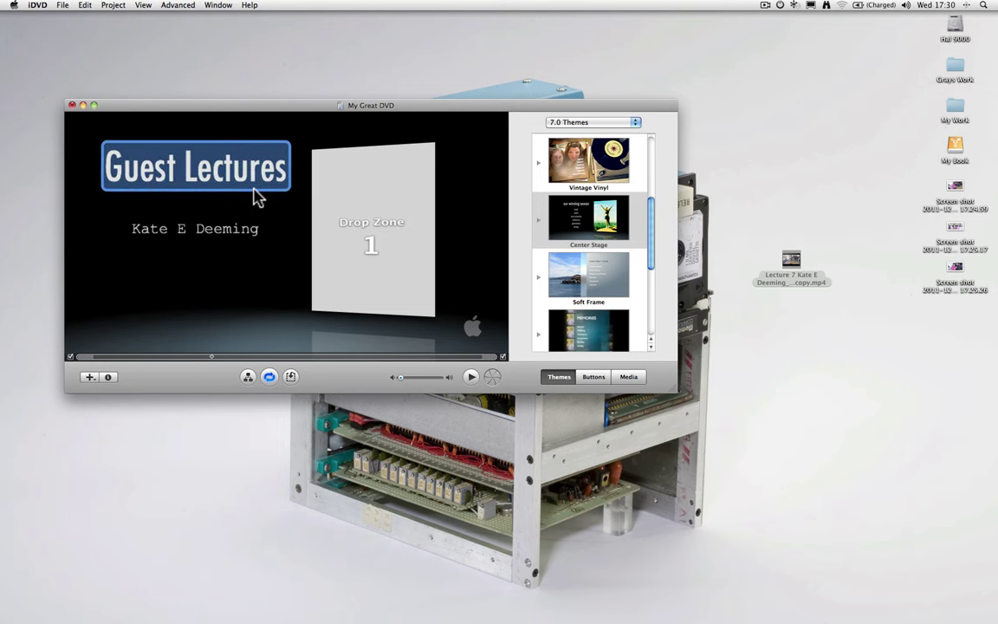
{"action": "left_click", "coordinate": [269, 265]}
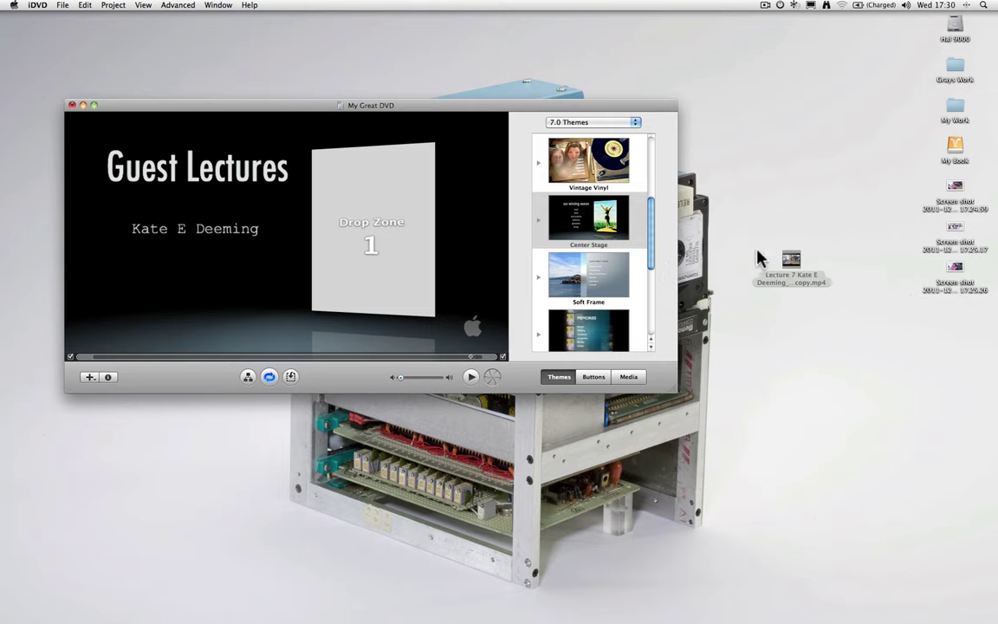
Quick Look the desktop screenshots to review the lecture stills
{"action": "left_click", "coordinate": [957, 194]}
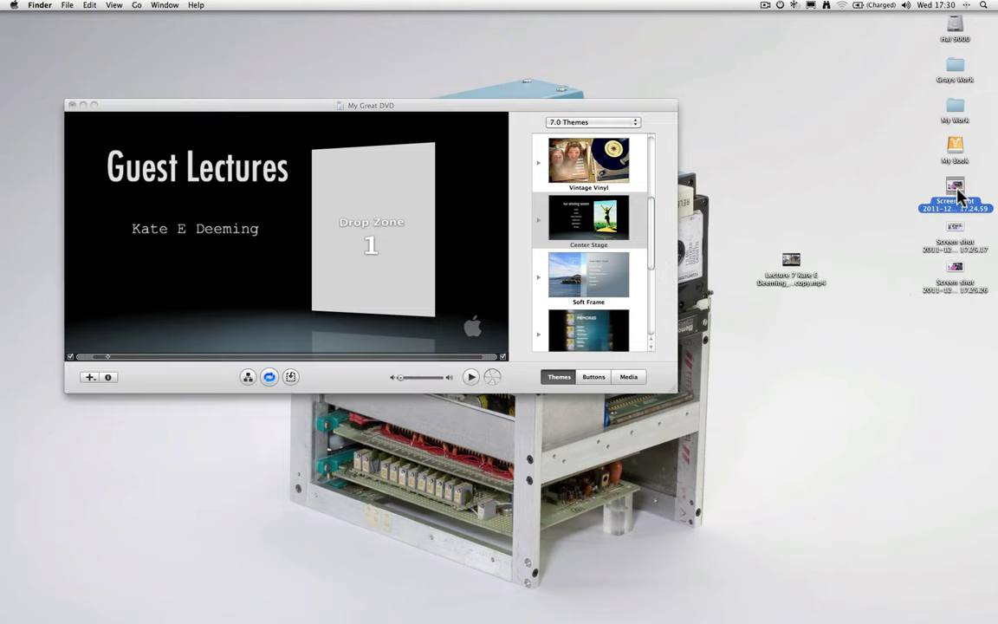
{"action": "key", "text": "space"}
{"action": "key", "text": "Down"}
{"action": "key", "text": "Down"}
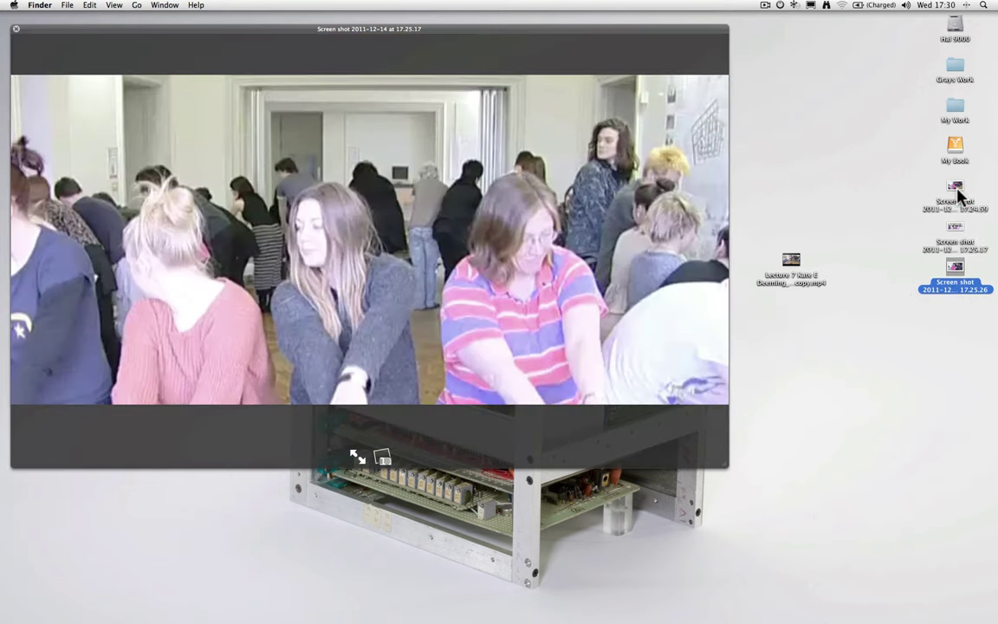
{"action": "key", "text": "space"}
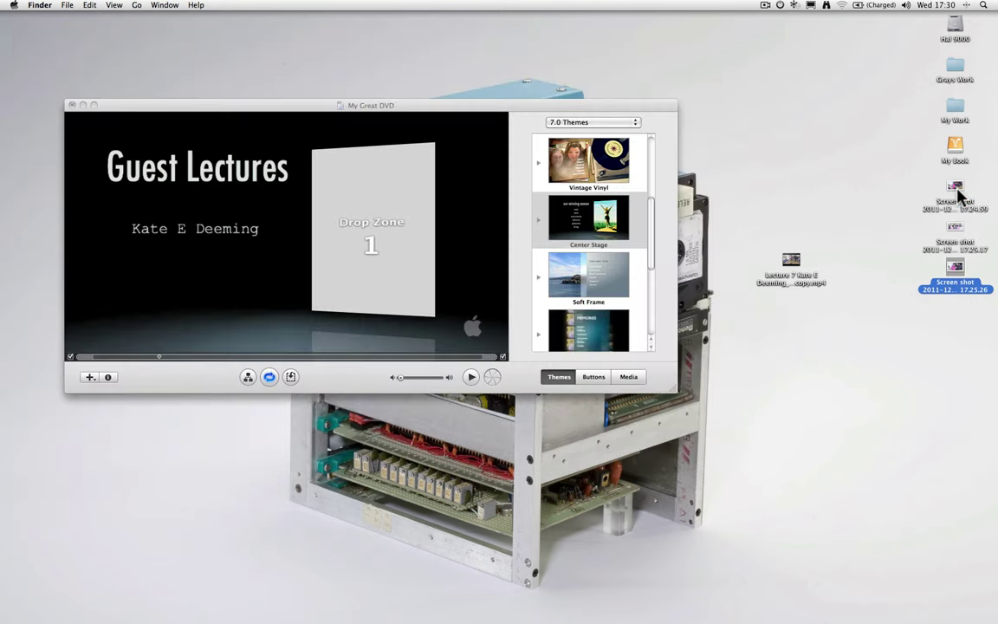
{"action": "left_click", "coordinate": [865, 195]}
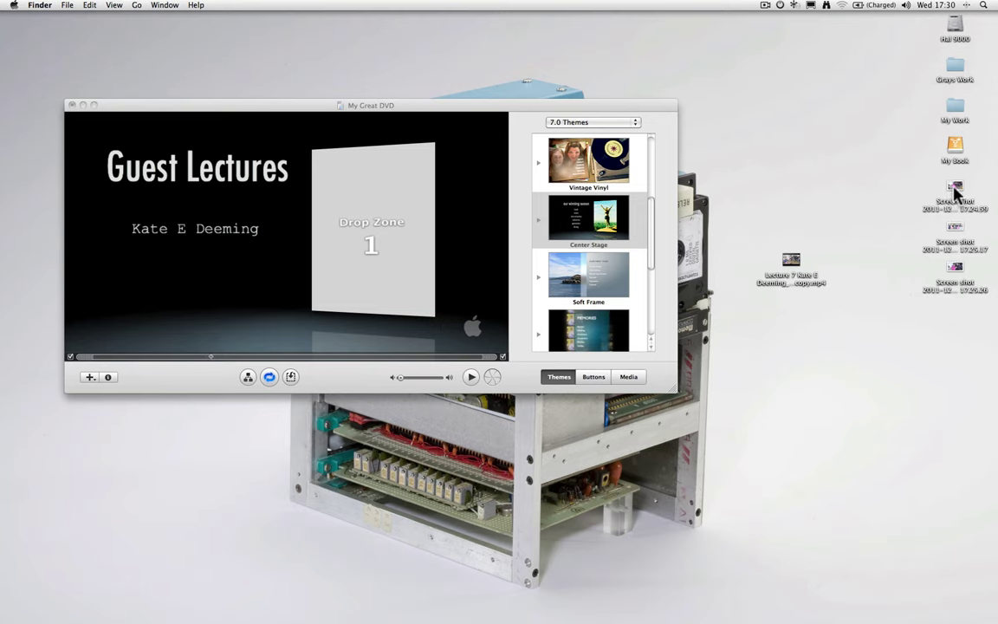
Drag the three lecture screenshots into Drop Zone 1
{"action": "left_click_drag", "start_coordinate": [957, 192], "coordinate": [368, 217]}
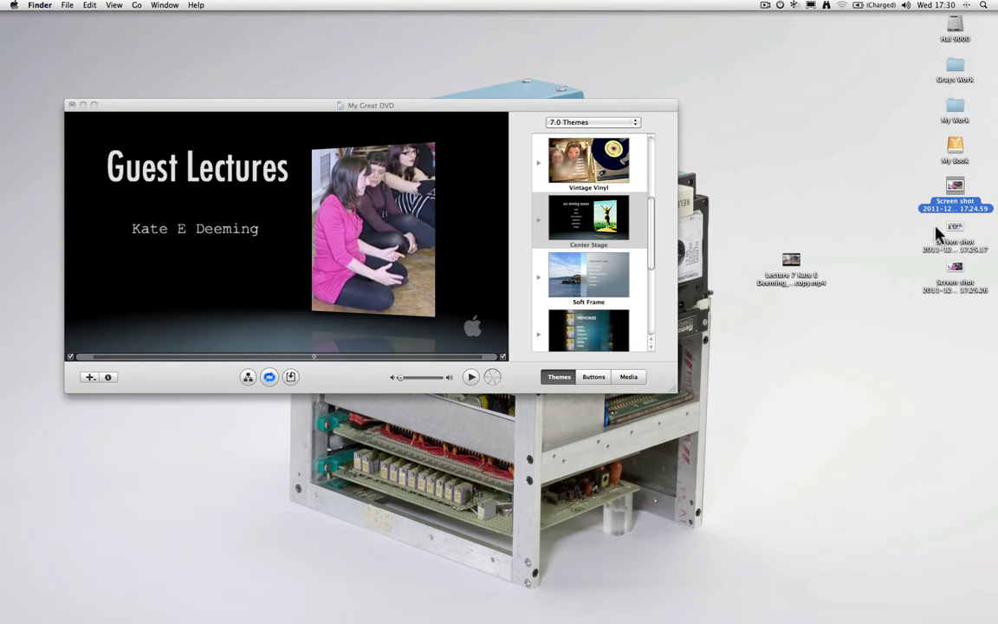
{"action": "left_click_drag", "start_coordinate": [954, 232], "coordinate": [338, 210]}
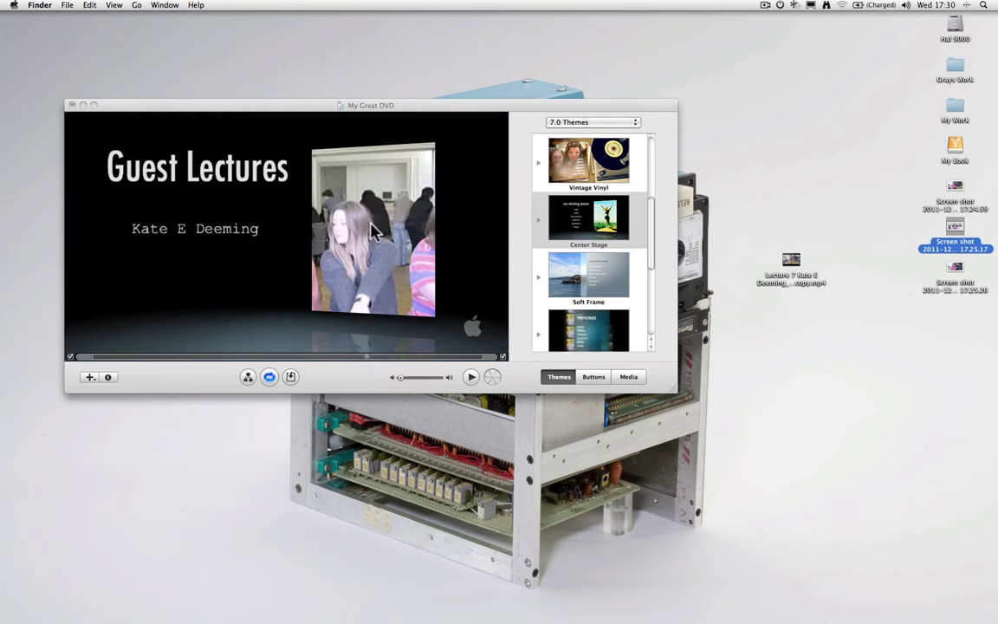
{"action": "left_click_drag", "start_coordinate": [952, 271], "coordinate": [381, 238]}
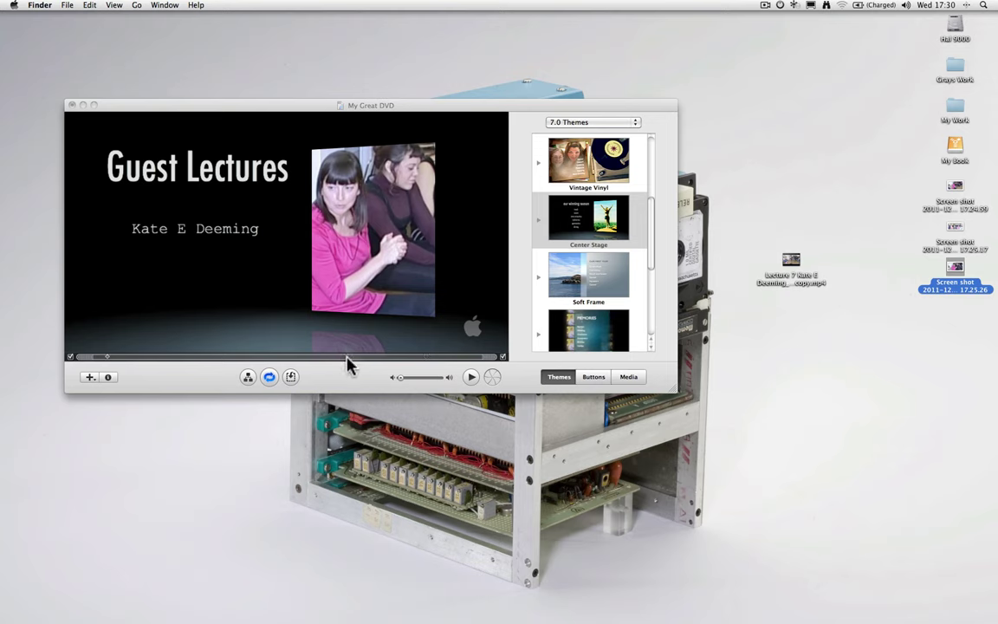
{"action": "left_click", "coordinate": [471, 378]}
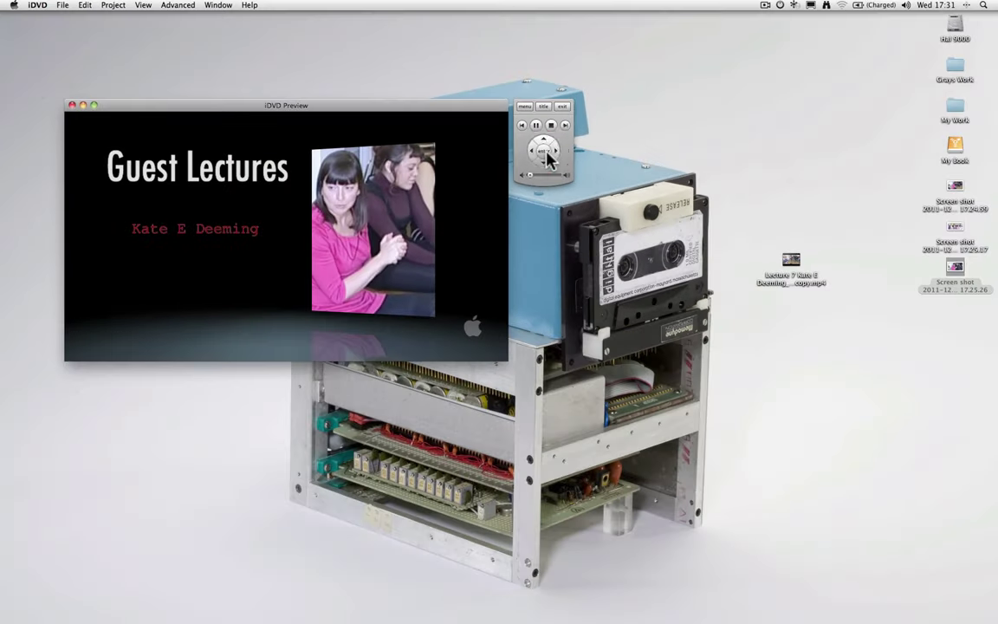
{"action": "left_click", "coordinate": [545, 153]}
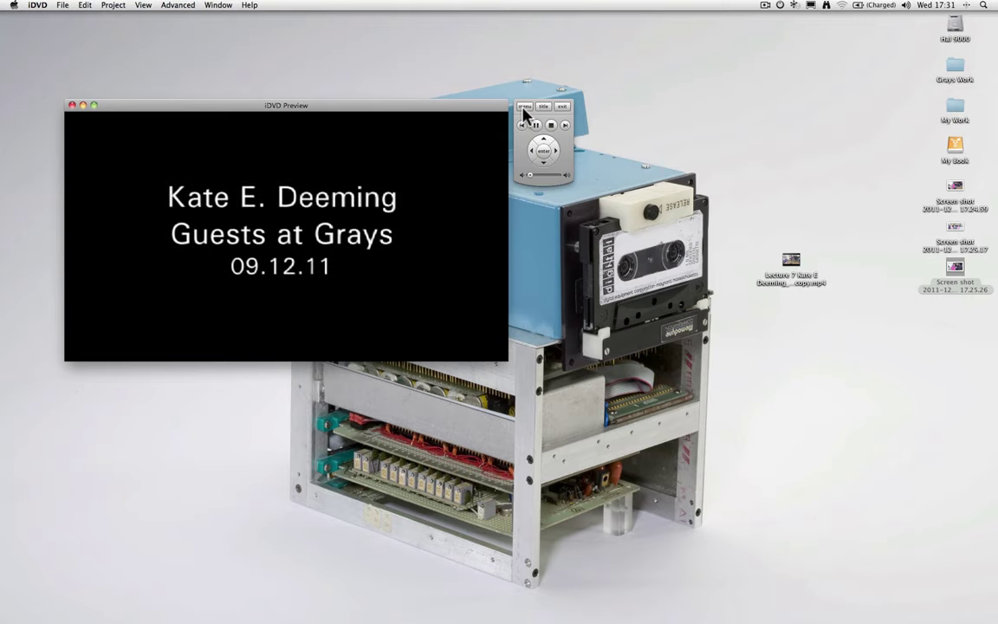
{"action": "left_click", "coordinate": [522, 120]}
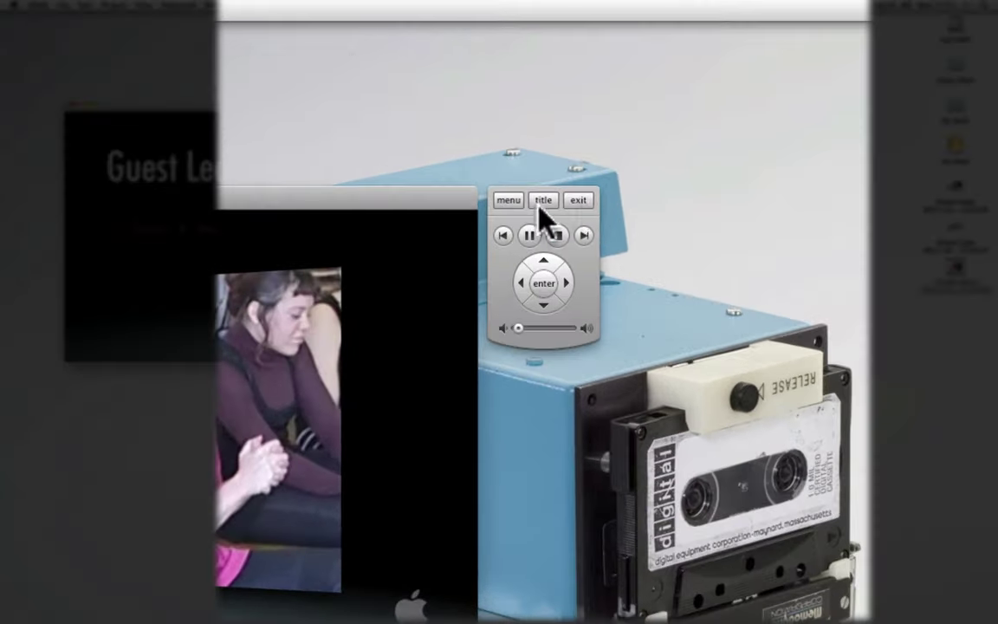
{"action": "left_click", "coordinate": [565, 108]}
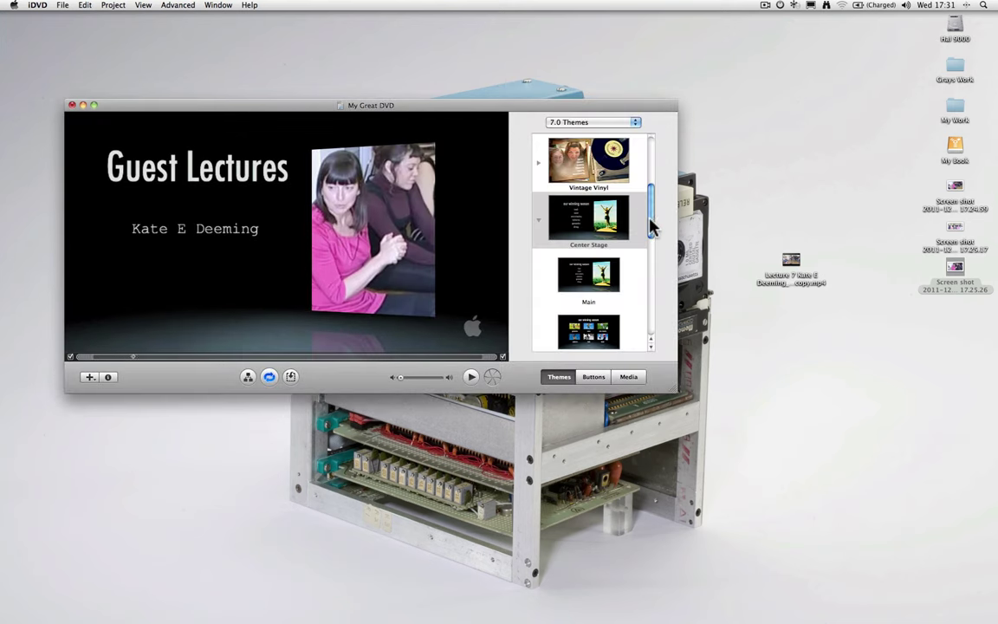
Try the Revolution theme, then apply Modern to the Guest Lectures menu
{"action": "left_click_drag", "start_coordinate": [652, 227], "coordinate": [653, 169]}
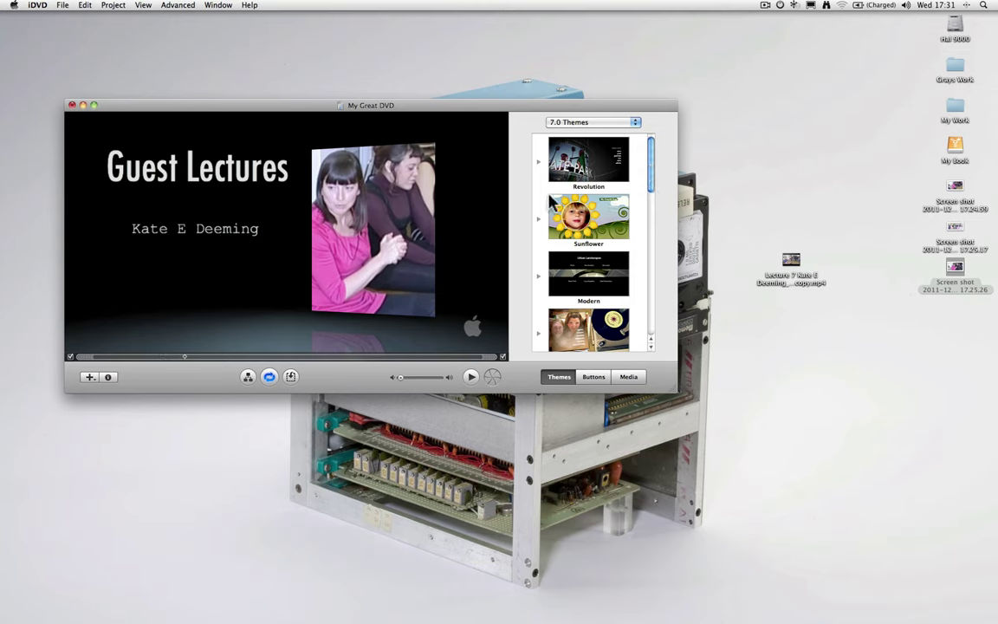
{"action": "left_click", "coordinate": [572, 159]}
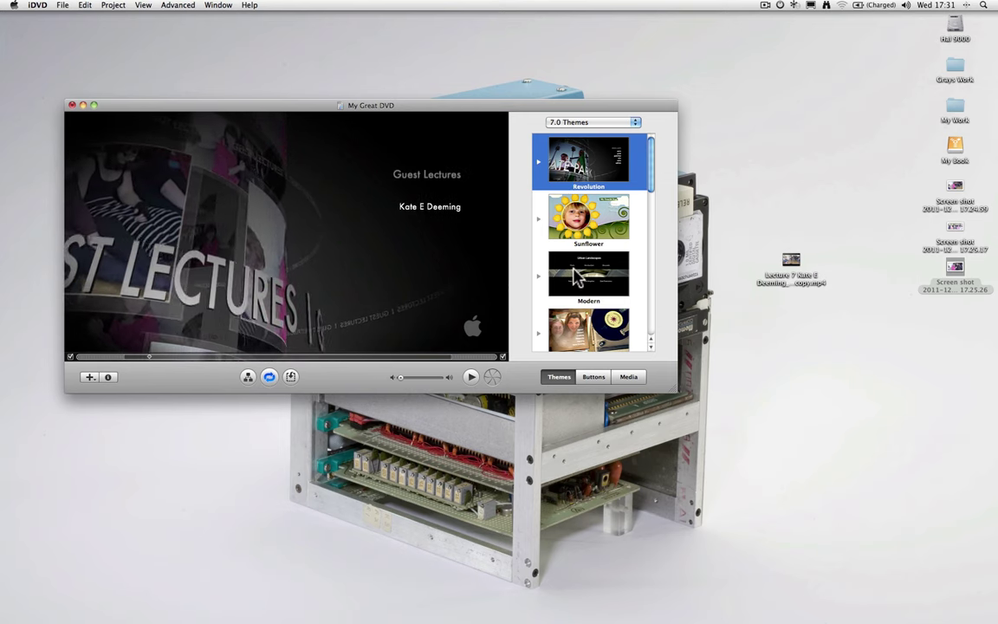
{"action": "left_click", "coordinate": [607, 279]}
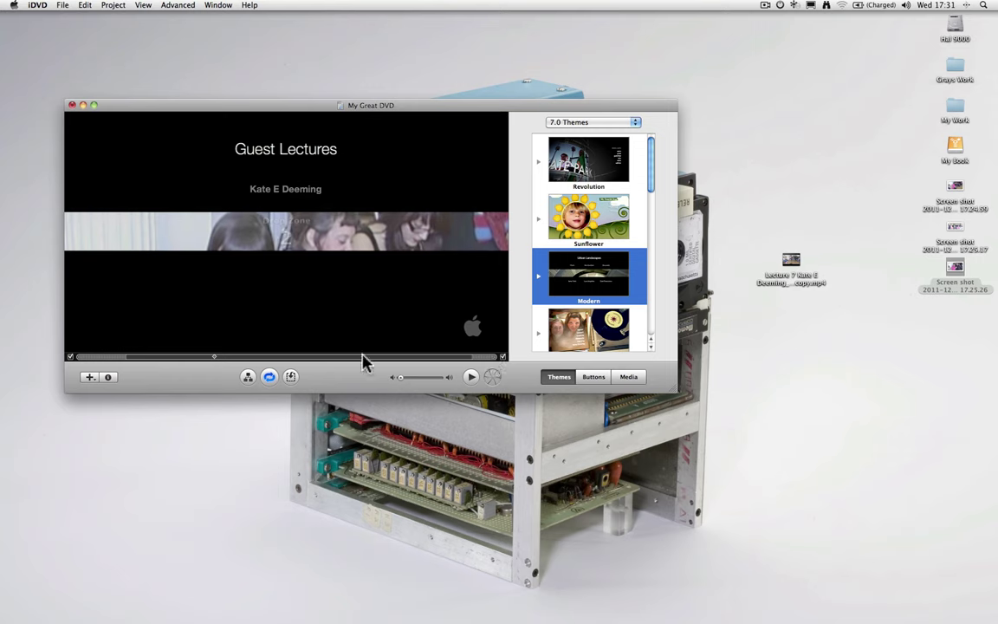
Drop two lecture screenshots into the Modern menu's drop zones, scrubbing the animation to check them
{"action": "mouse_move", "coordinate": [971, 227]}
{"action": "left_mouse_down"}
{"action": "mouse_move", "coordinate": [957, 238]}
{"action": "mouse_move", "coordinate": [651, 260]}
{"action": "mouse_move", "coordinate": [415, 258]}
{"action": "mouse_move", "coordinate": [284, 237]}
{"action": "left_mouse_up"}
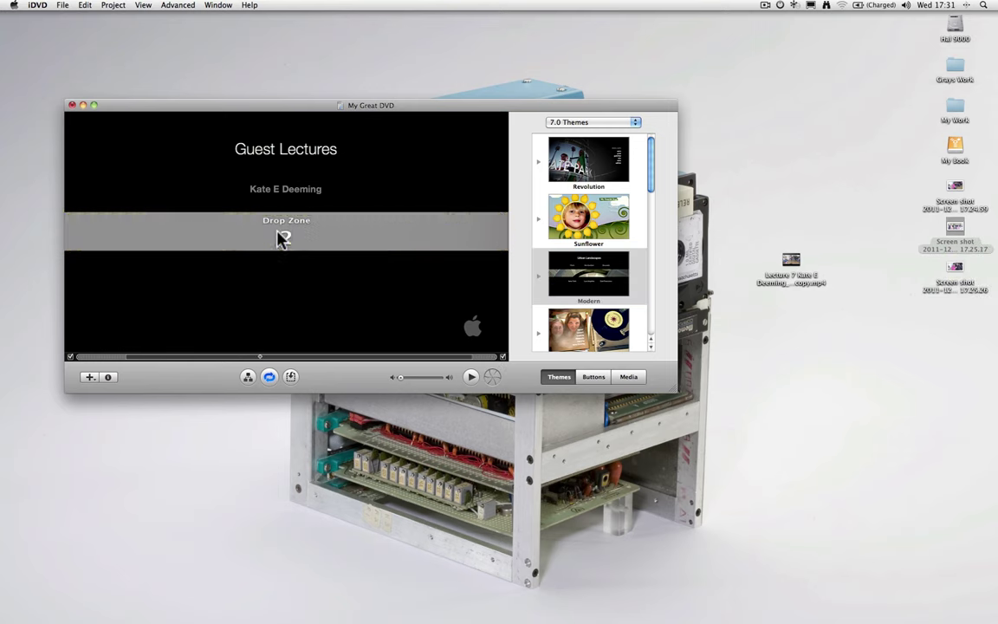
{"action": "left_click", "coordinate": [355, 356]}
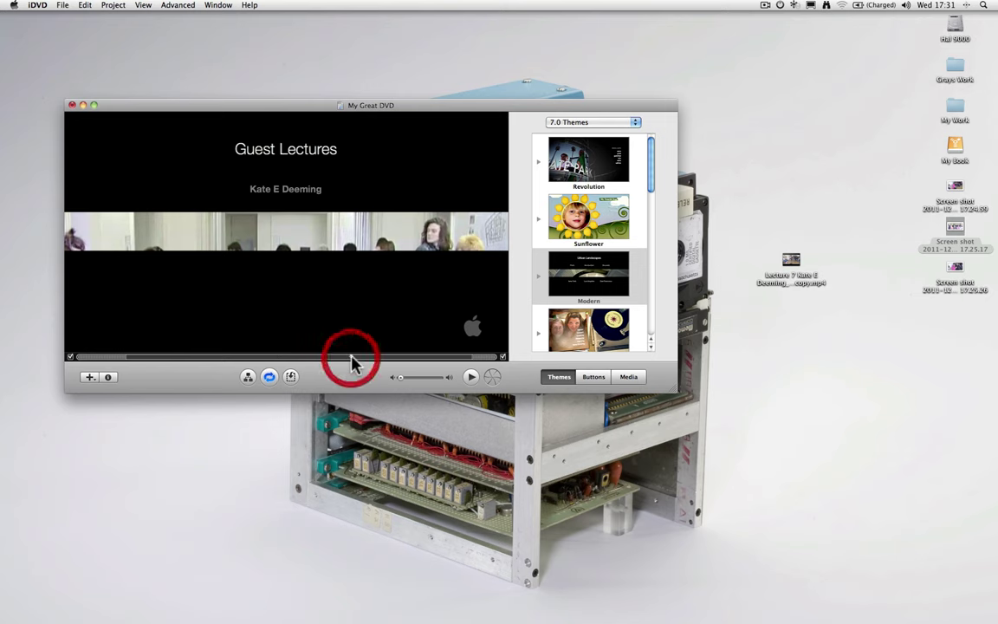
{"action": "mouse_move", "coordinate": [959, 192]}
{"action": "left_mouse_down"}
{"action": "mouse_move", "coordinate": [668, 263]}
{"action": "mouse_move", "coordinate": [329, 252]}
{"action": "left_mouse_up"}
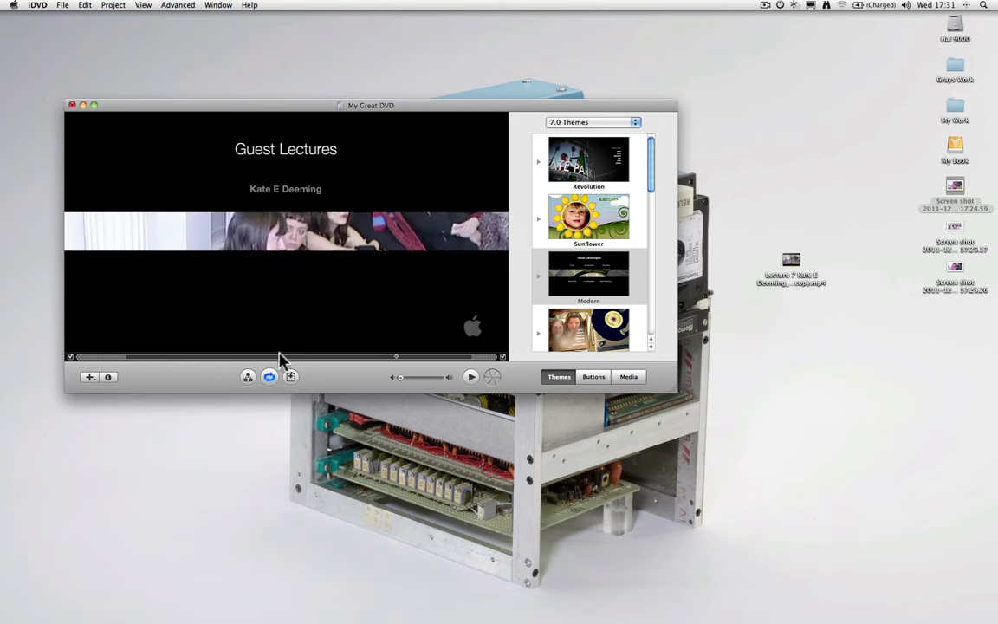
{"action": "left_click_drag", "start_coordinate": [276, 356], "coordinate": [118, 357]}
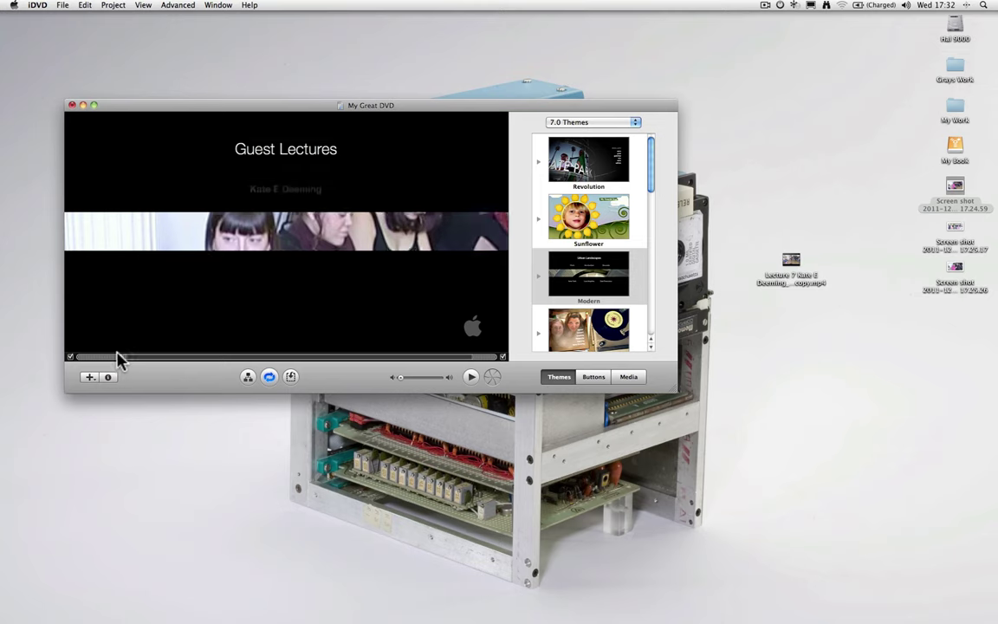
{"action": "left_click", "coordinate": [269, 376]}
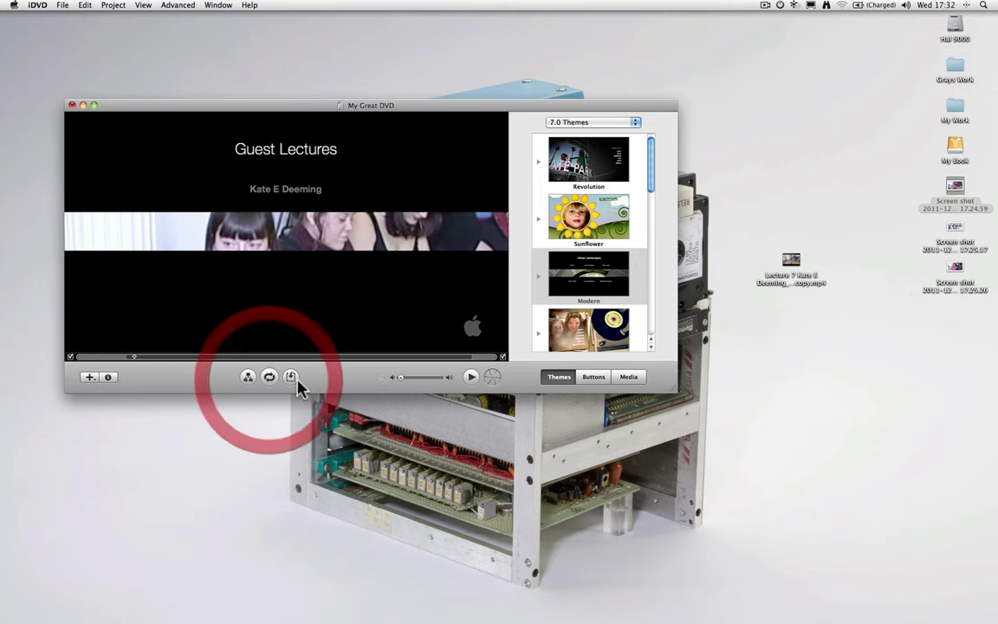
{"action": "left_click", "coordinate": [279, 192]}
{"action": "left_click_drag", "start_coordinate": [269, 201], "coordinate": [180, 198]}
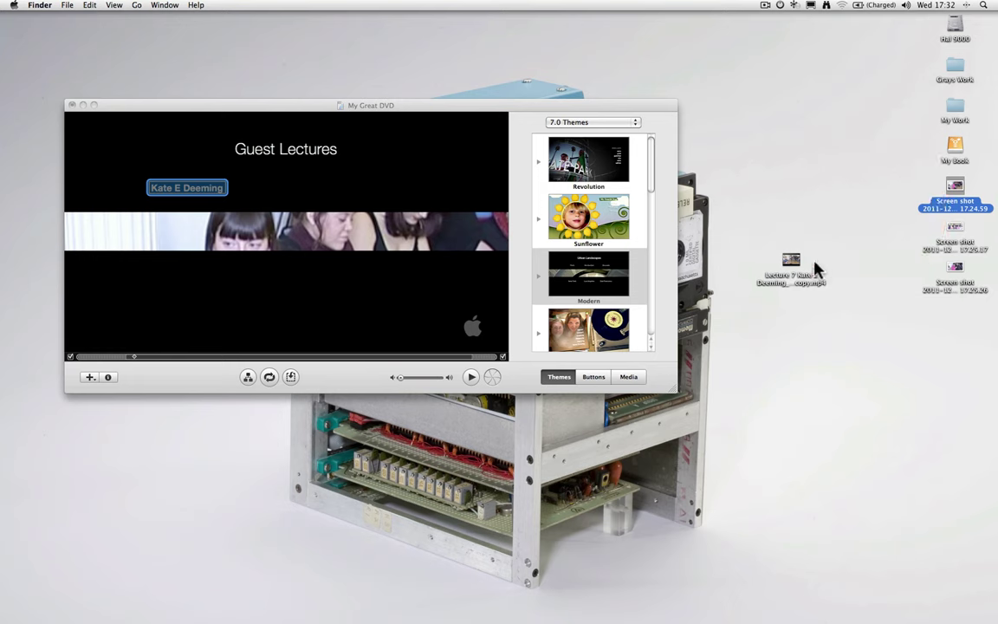
Drop the lecture MP4 into the menu, then move its new button below the stills and delete it
{"action": "left_click_drag", "start_coordinate": [818, 269], "coordinate": [368, 190]}
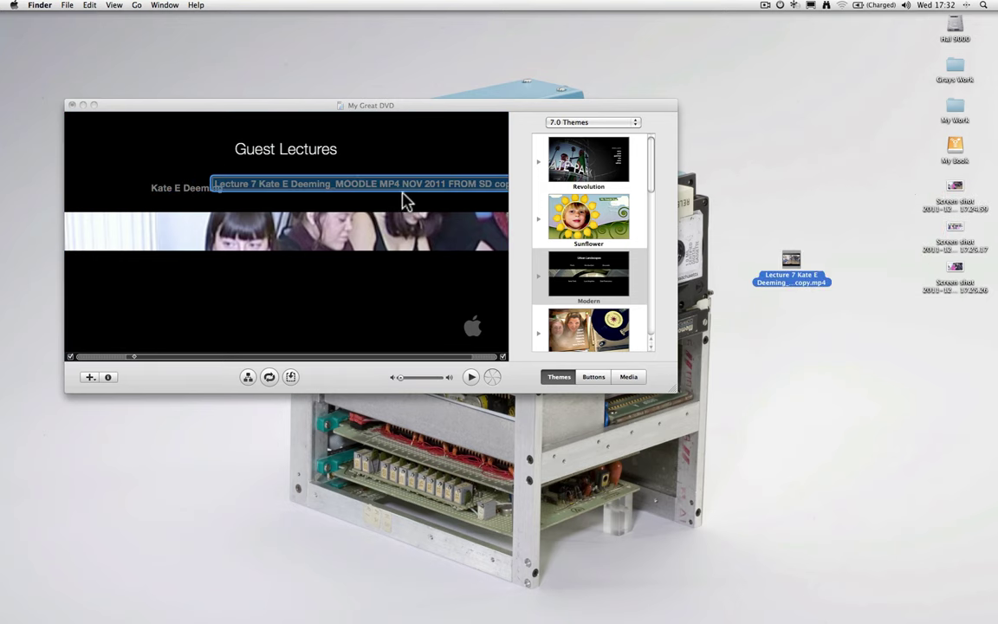
{"action": "left_click", "coordinate": [352, 196]}
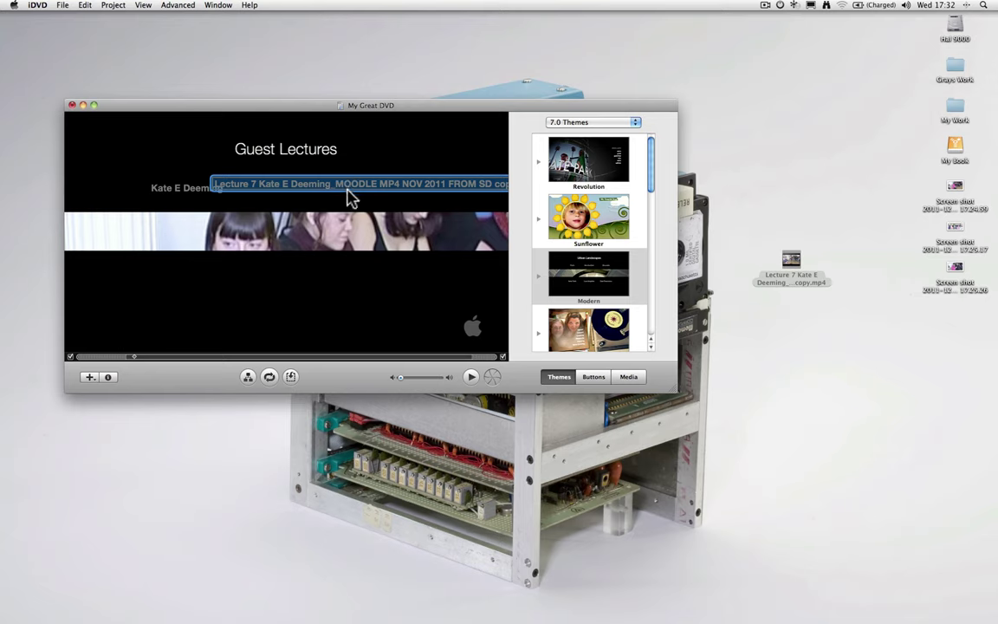
{"action": "left_click", "coordinate": [346, 198]}
{"action": "left_click", "coordinate": [351, 198]}
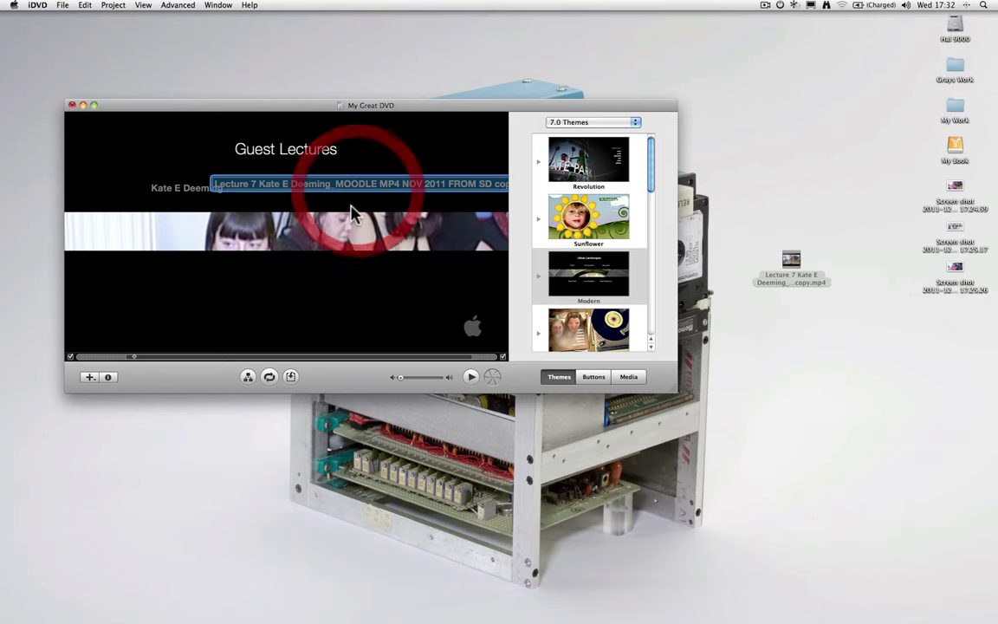
{"action": "left_click", "coordinate": [352, 204]}
{"action": "left_click", "coordinate": [360, 195]}
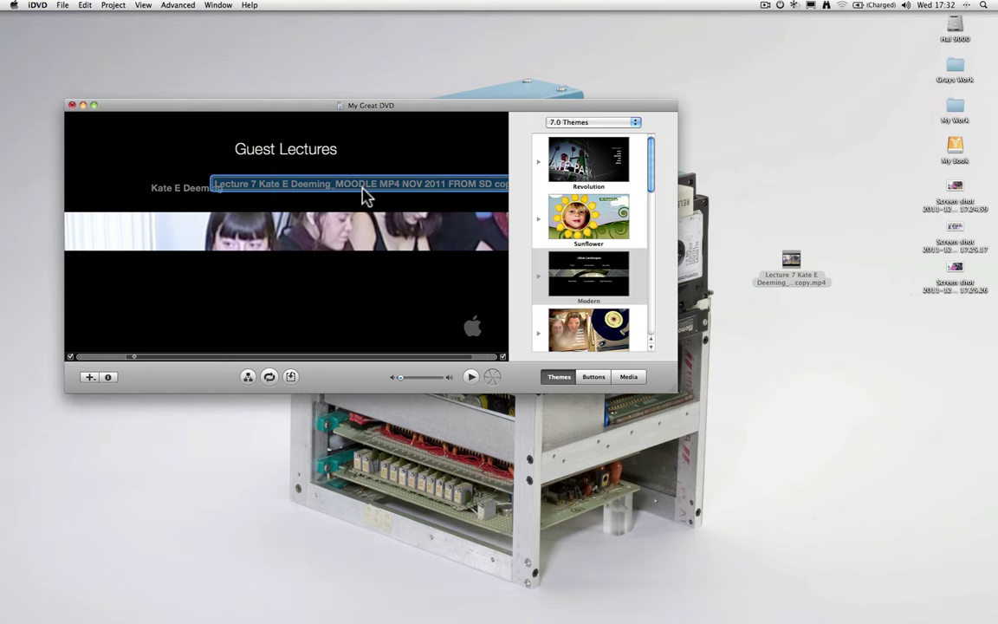
{"action": "left_click", "coordinate": [357, 190]}
{"action": "left_click_drag", "start_coordinate": [344, 224], "coordinate": [294, 299]}
{"action": "left_click", "coordinate": [325, 313]}
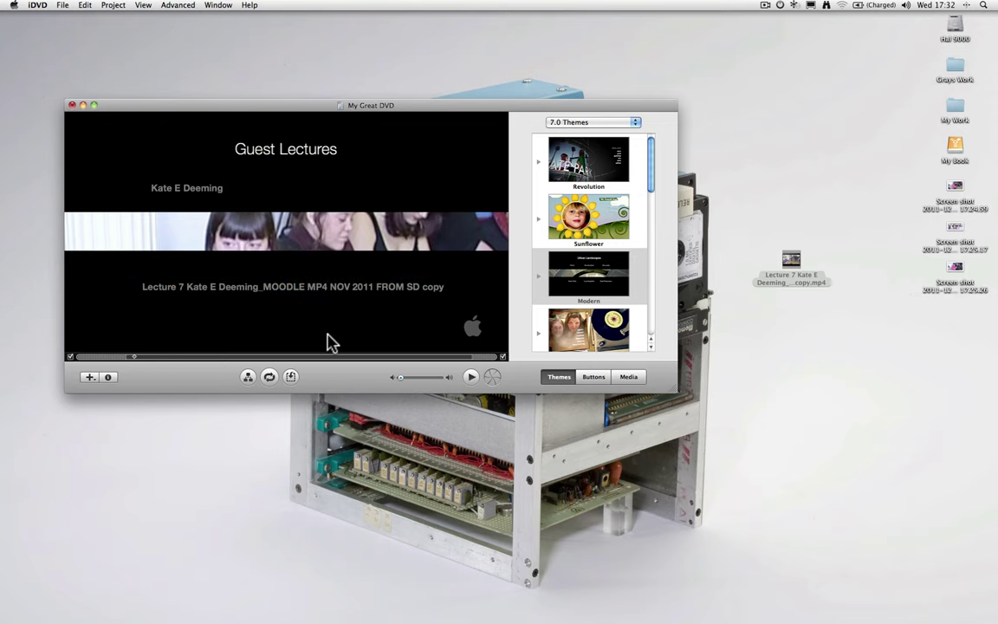
{"action": "left_click", "coordinate": [338, 296]}
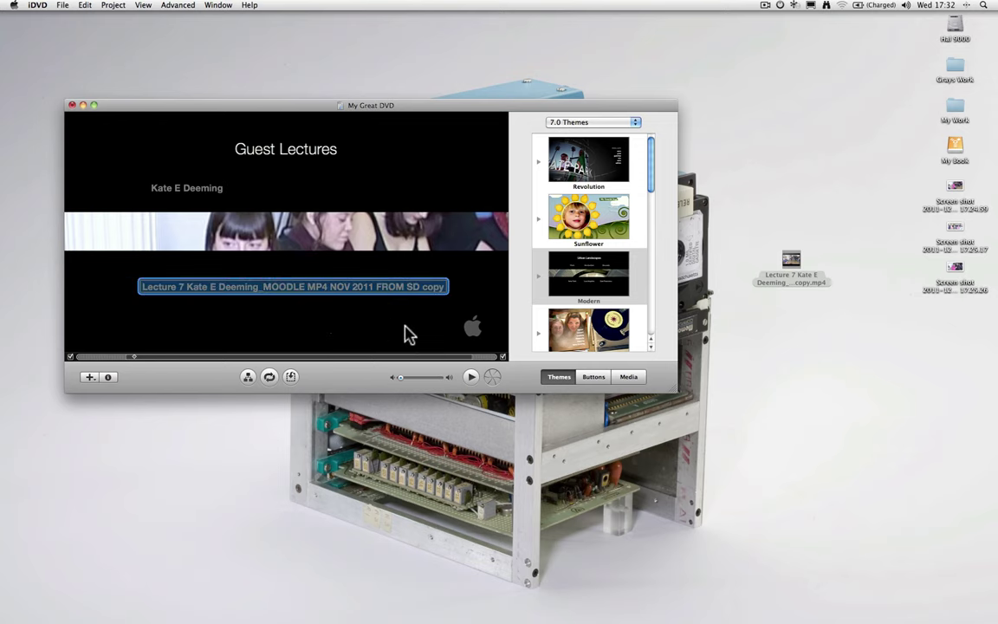
{"action": "key", "text": "Delete"}
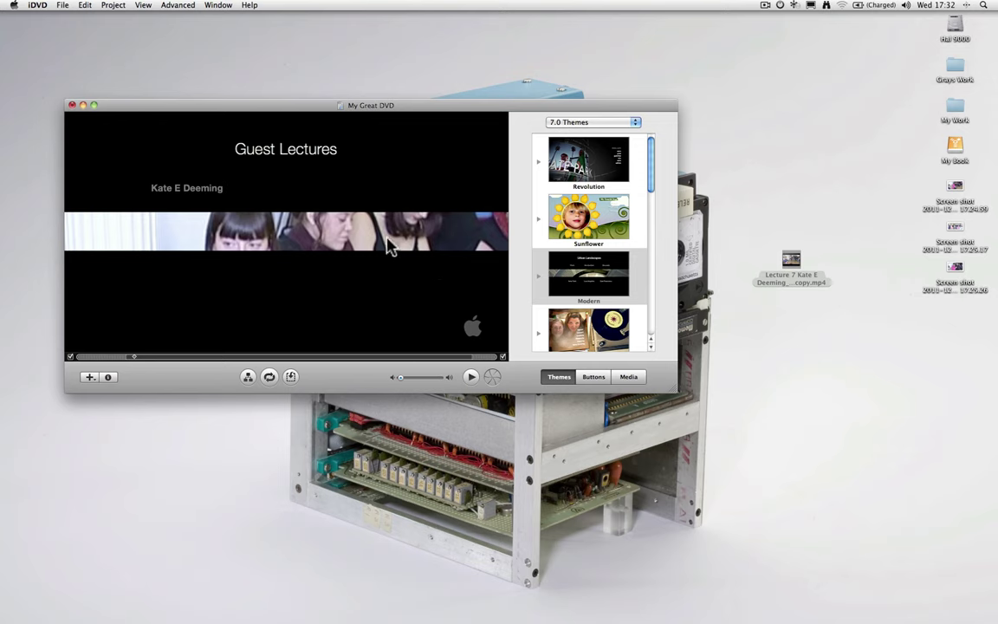
{"action": "left_click", "coordinate": [205, 196]}
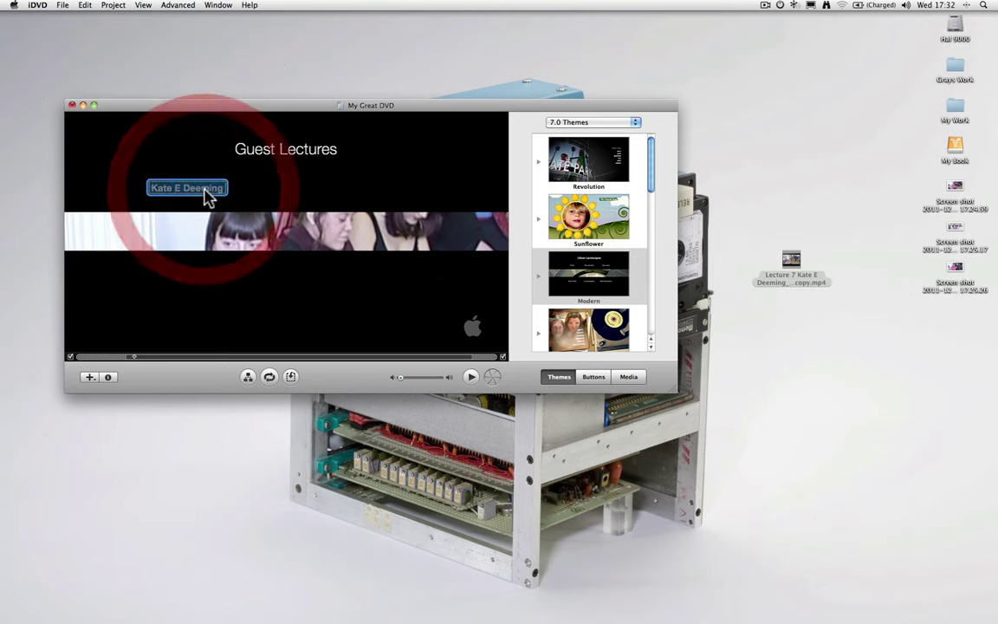
{"action": "left_click", "coordinate": [270, 197]}
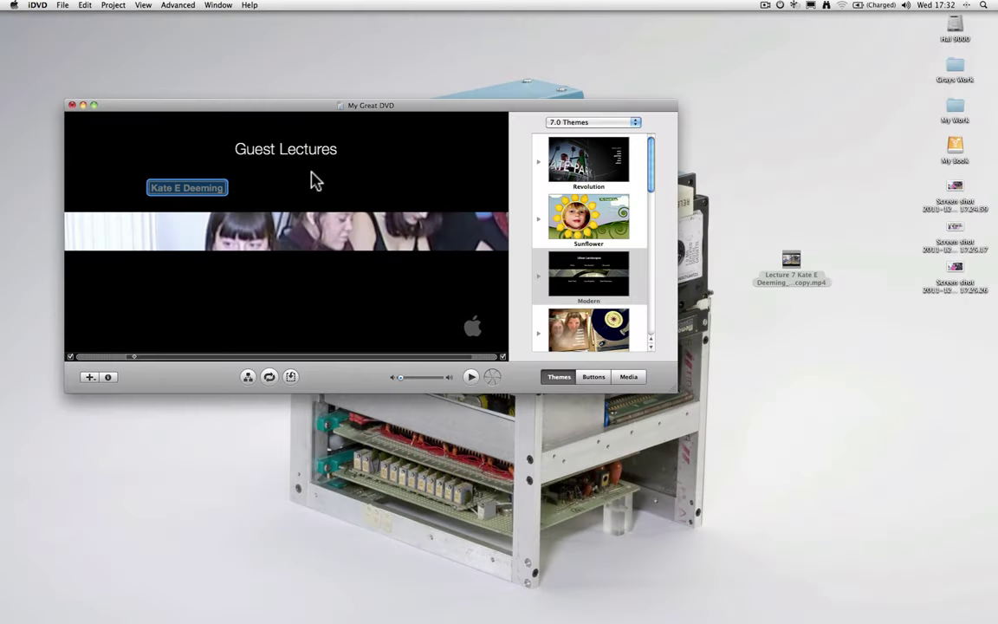
{"action": "left_click", "coordinate": [178, 7]}
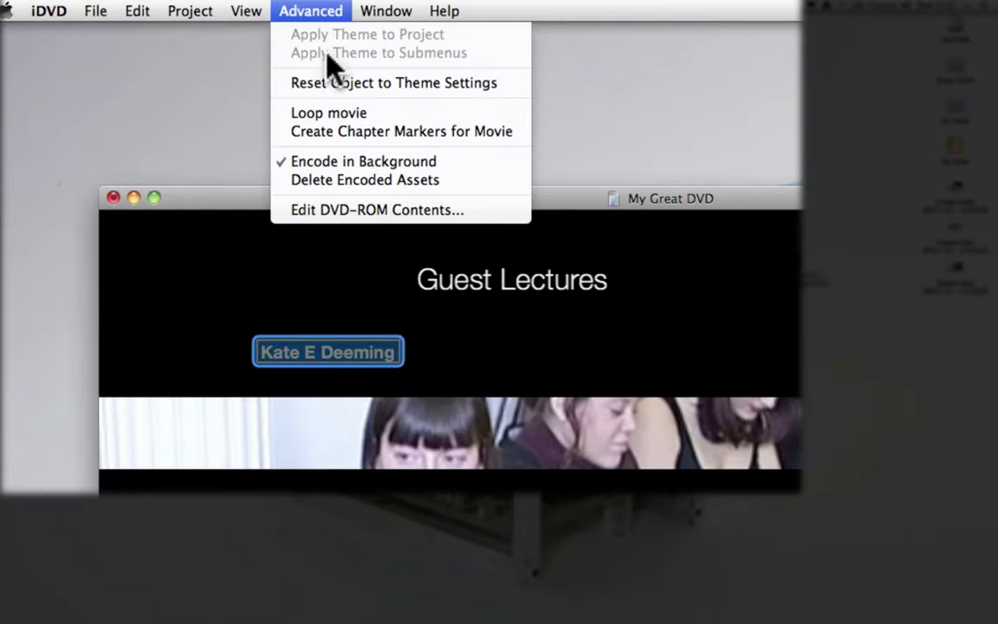
{"action": "left_click", "coordinate": [359, 117]}
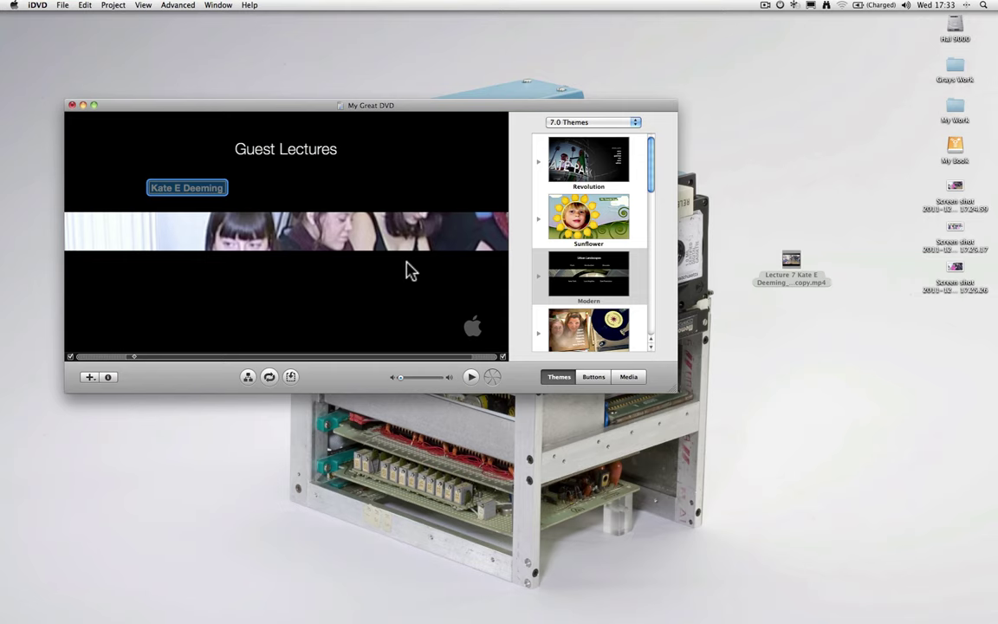
Nudge the My Great DVD window about 20 pixels higher on the desktop
{"action": "left_click_drag", "start_coordinate": [233, 110], "coordinate": [236, 92]}
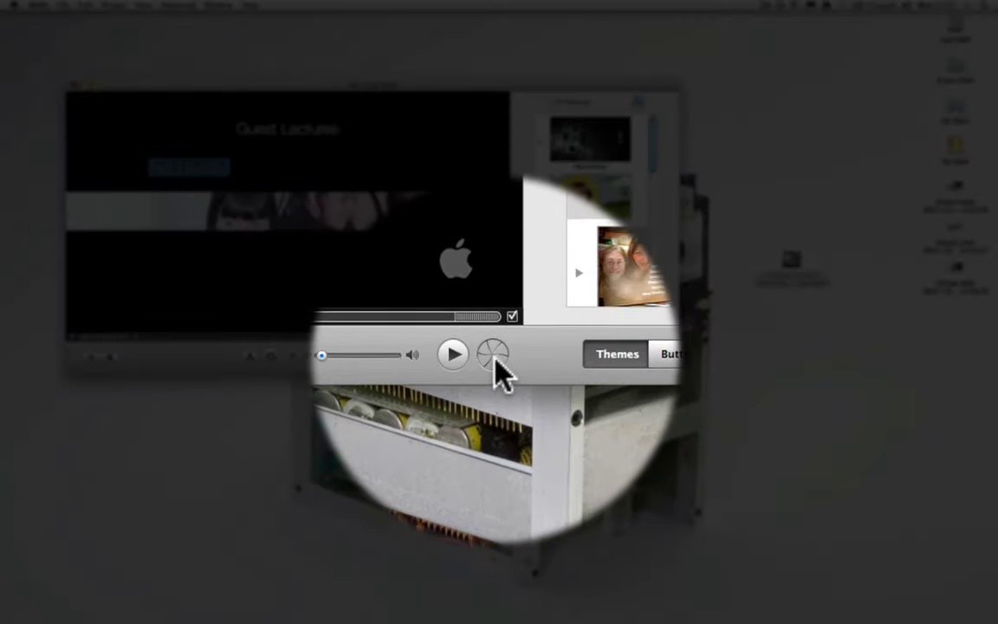
Start burning the Guest Lectures project to disc with the Burn button
{"action": "left_click", "coordinate": [494, 357]}
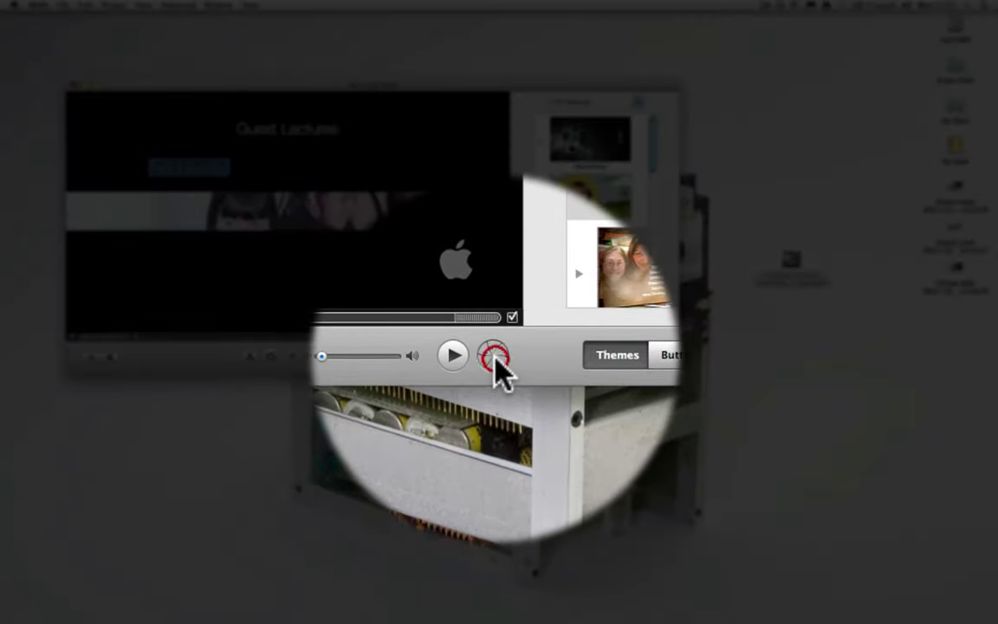